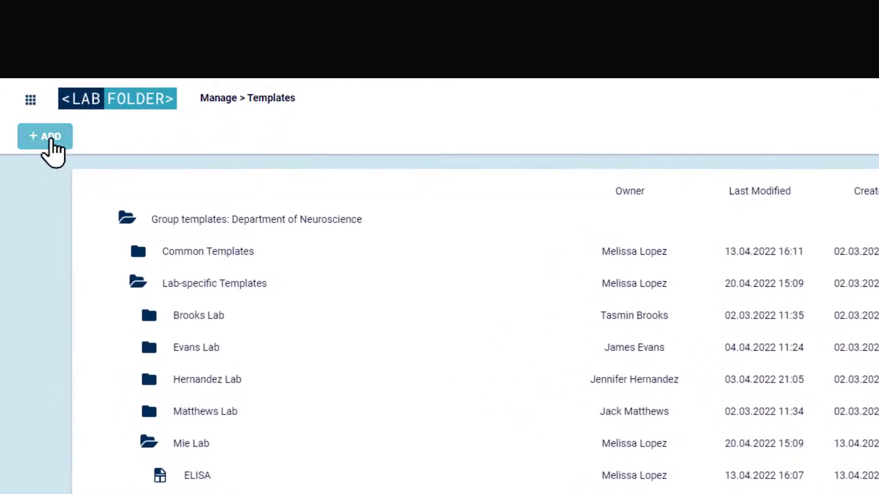
# Create a new template named PCR in the Mie Lab folder and save its sharing settings.
pyautogui.click(48, 140)
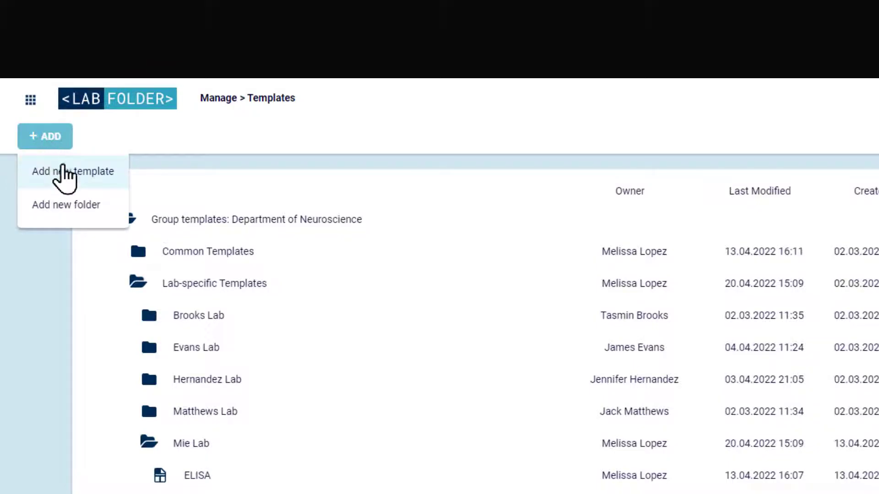
pyautogui.click(64, 173)
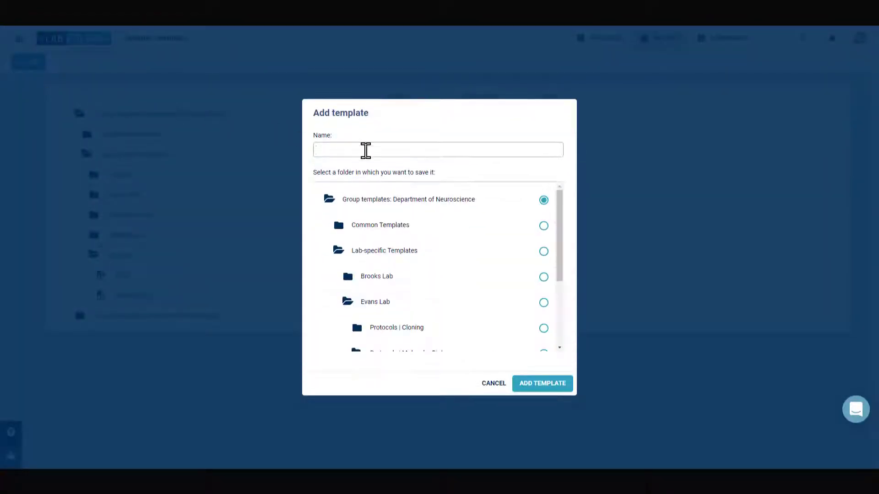
pyautogui.write('PCR')
pyautogui.scroll(-3, 430, 236)
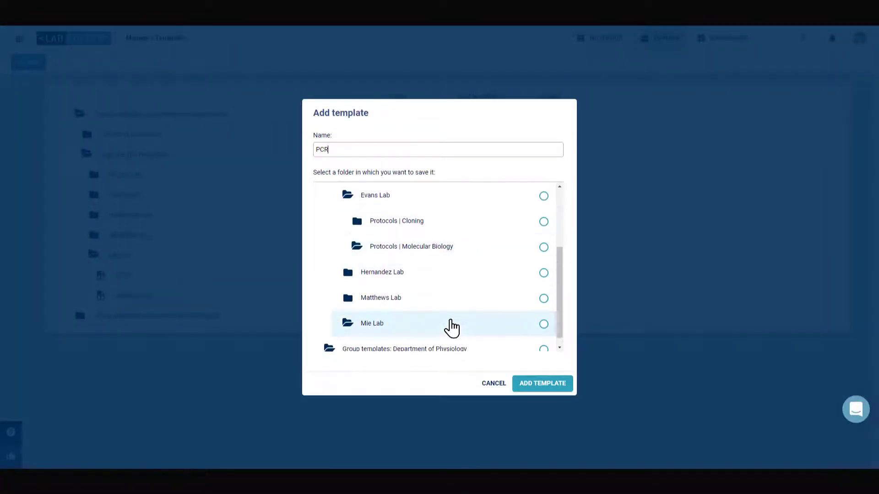
pyautogui.click(452, 326)
pyautogui.click(540, 385)
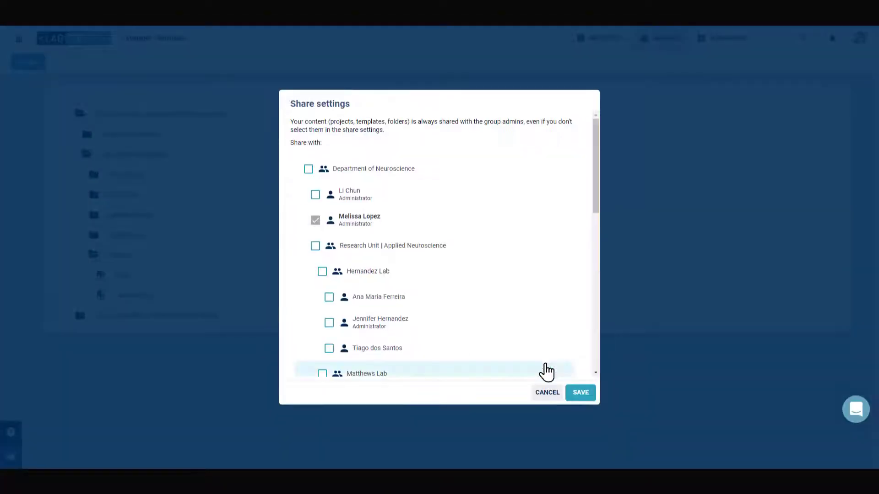
pyautogui.scroll(-3, 547, 372)
pyautogui.click(581, 394)
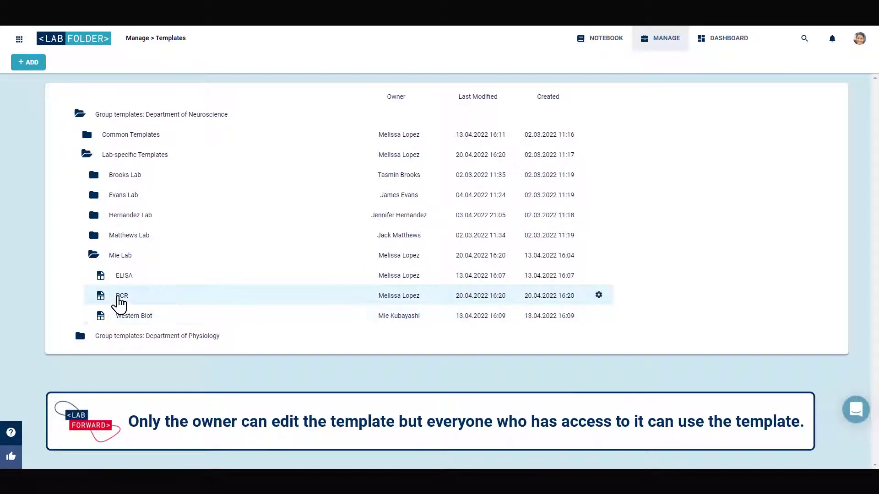
# In the PCR template, add a full-width text block with the pasted Experiment headline, shrunk to fit.
pyautogui.click(119, 297)
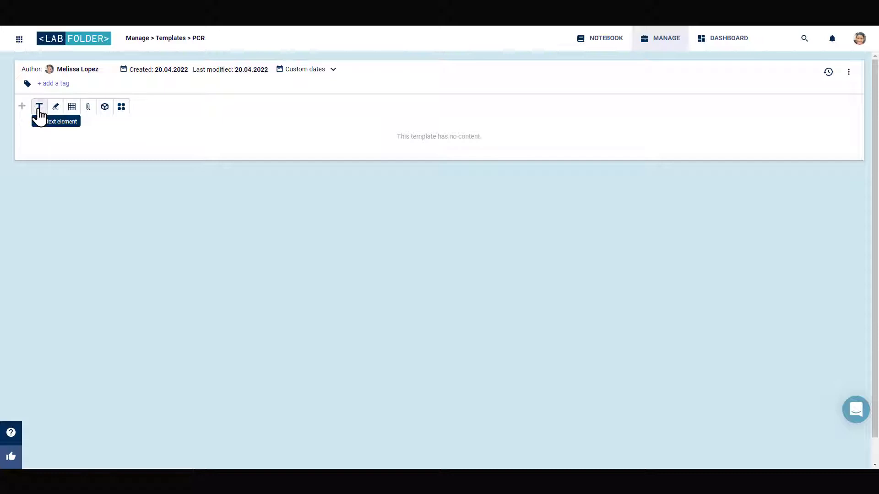
pyautogui.click(39, 108)
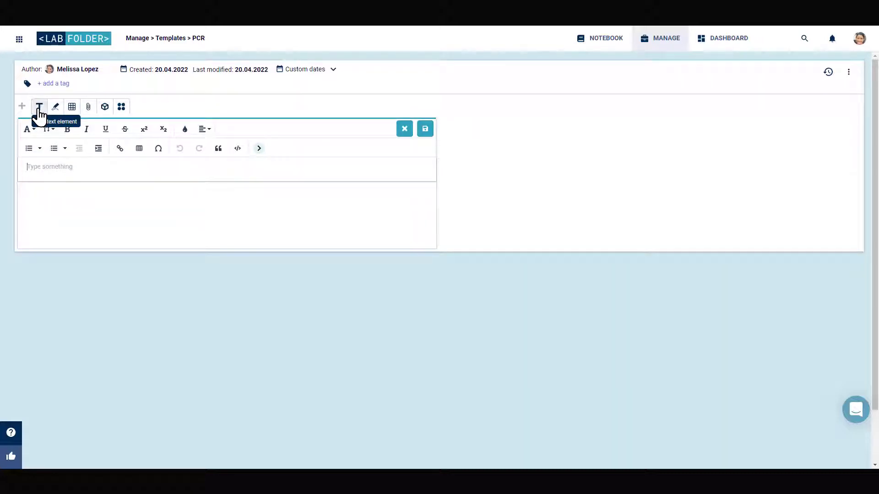
pyautogui.moveTo(437, 195); pyautogui.dragTo(861, 186)
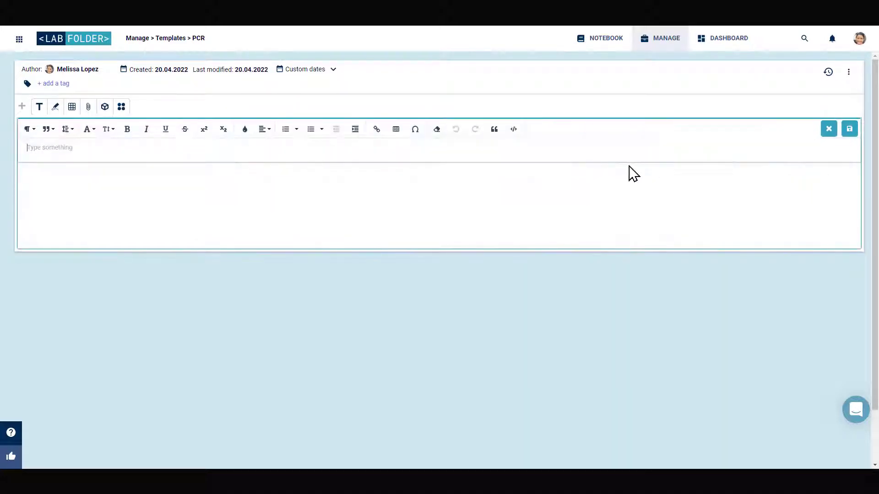
pyautogui.write('| Experiment headline |')
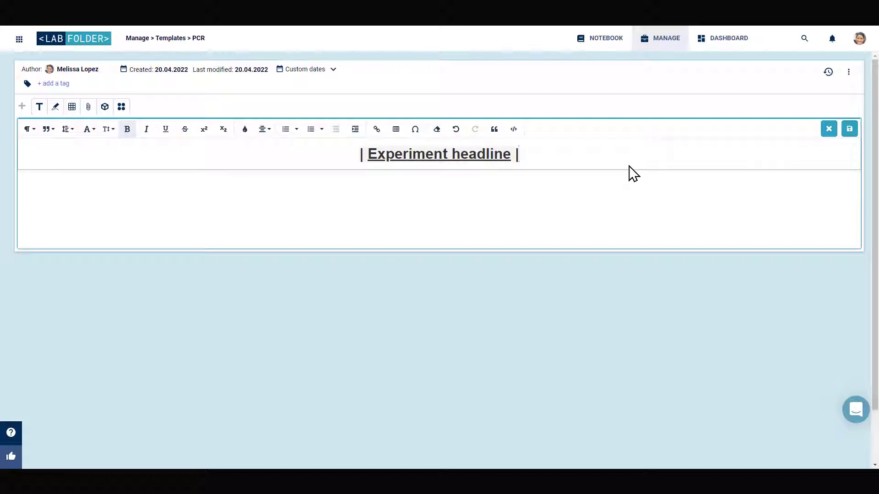
pyautogui.click(849, 129)
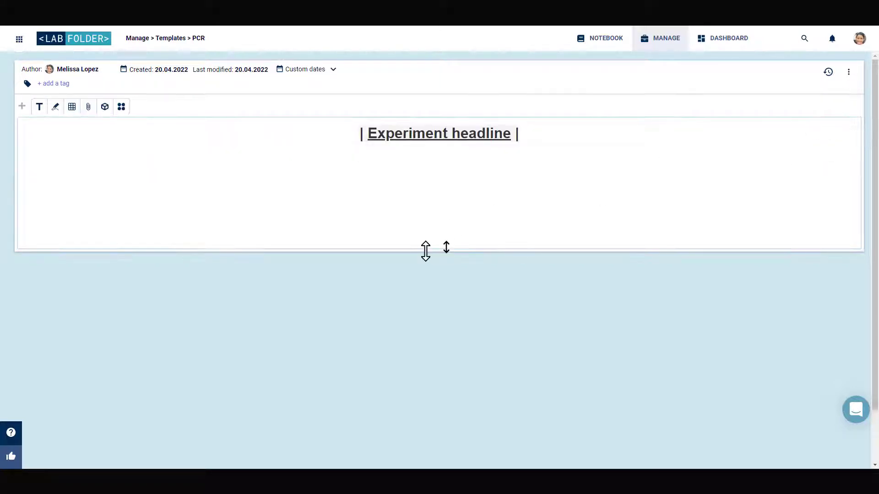
pyautogui.moveTo(425, 251); pyautogui.dragTo(422, 156)
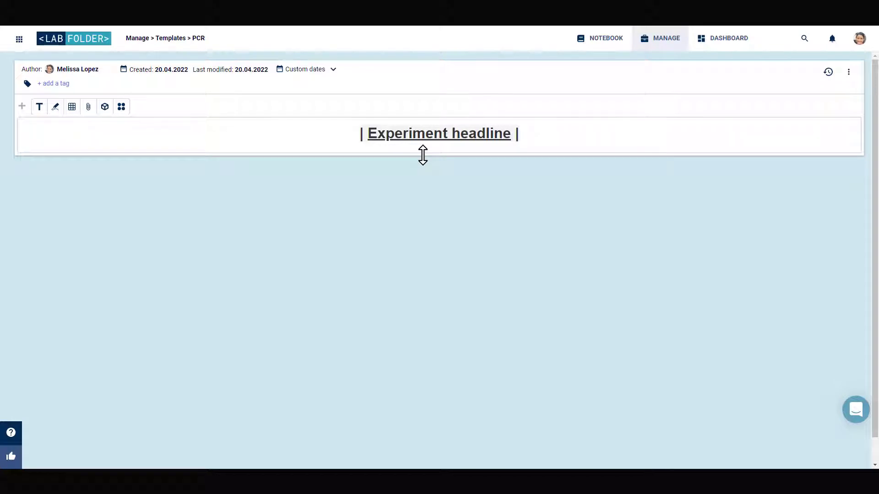
# Add a text element below the headline containing the pasted PCR introduction paragraph.
pyautogui.click(40, 108)
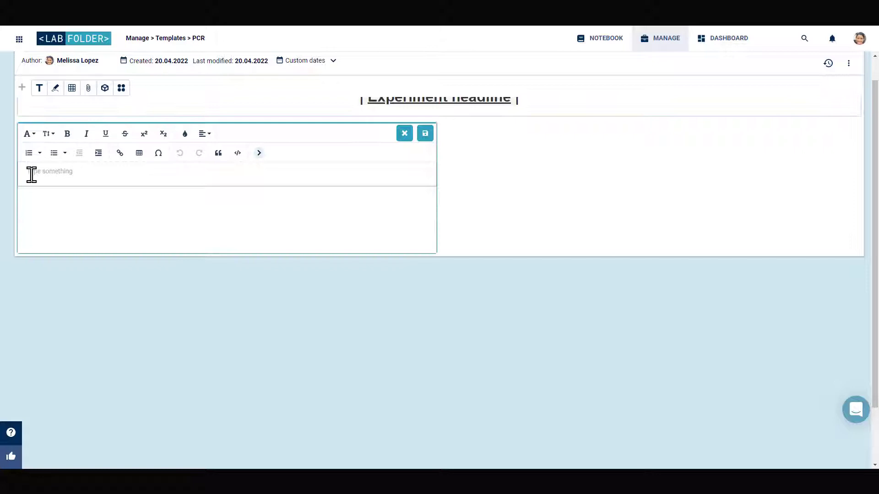
pyautogui.write("The Polymerase Chain Reaction (PCR) is a powerful and sensitive technique for DNA amplification (1). Taq DNA Polymerase is an enzyme widely used in PCR (2). The following guidelines are provided to ensure successful PCR using NEB's Taq DNA Polymerase. These guidelines cover routine PCR. Amplification of templates with high GC content, high secondary structure, low template concentrations, or amplicons greater than 5 kb may require further optimization.")
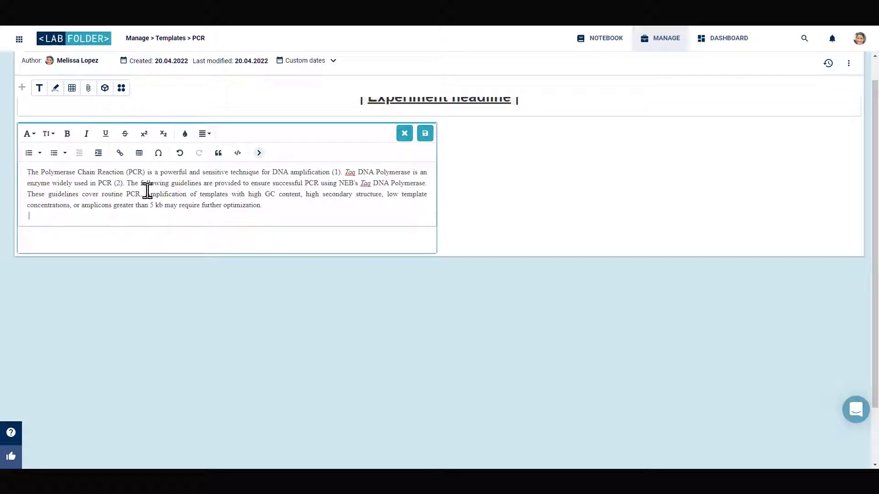
pyautogui.click(425, 134)
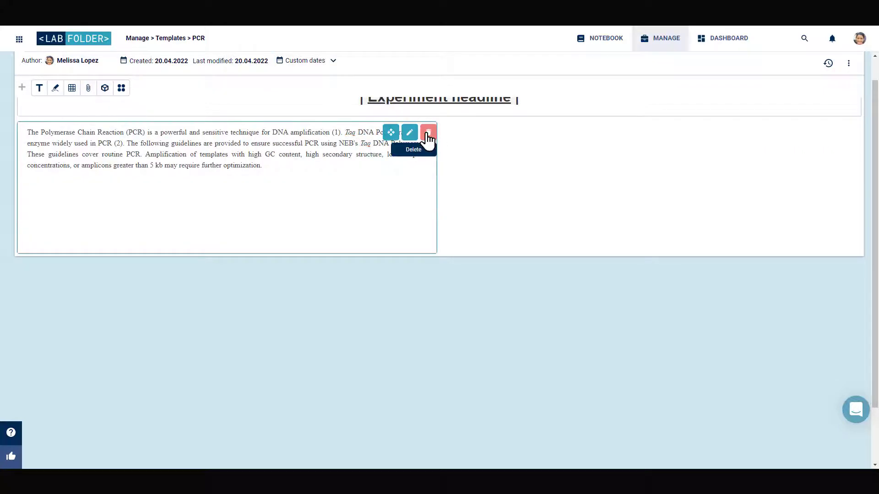
# Upload PCR Scheme.PNG from the computer and scale the image down.
pyautogui.click(88, 90)
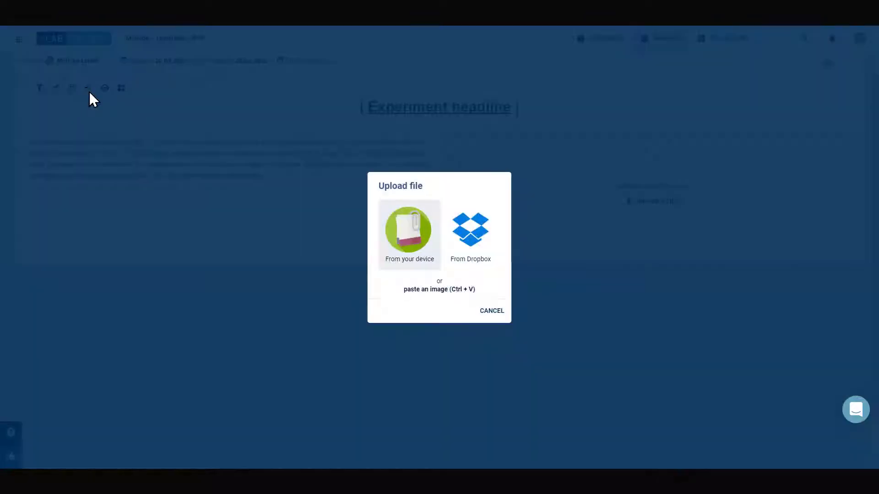
pyautogui.click(411, 241)
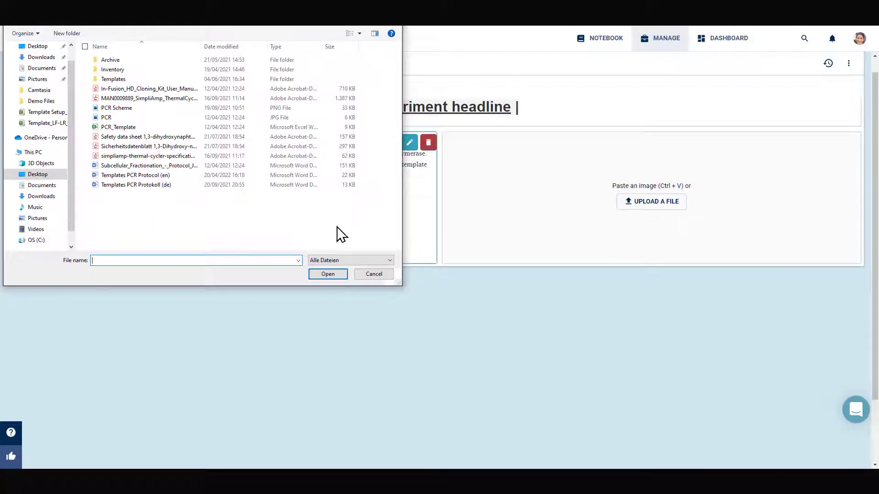
pyautogui.click(120, 109)
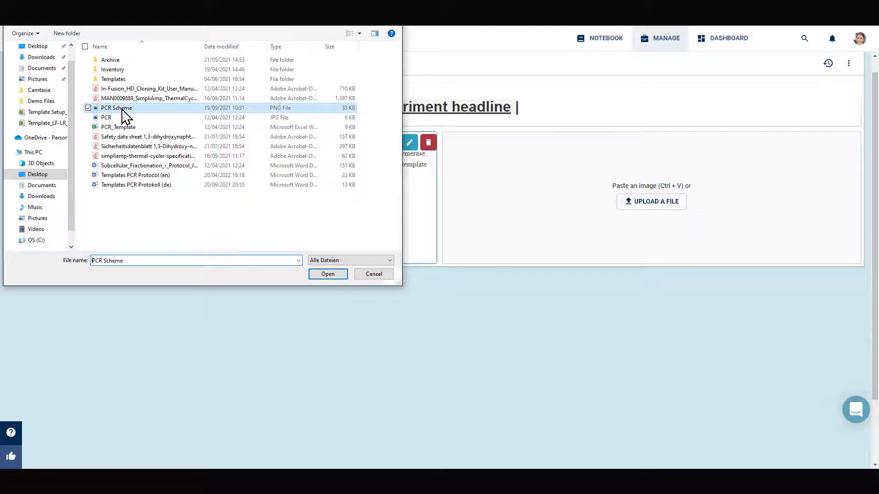
pyautogui.click(330, 276)
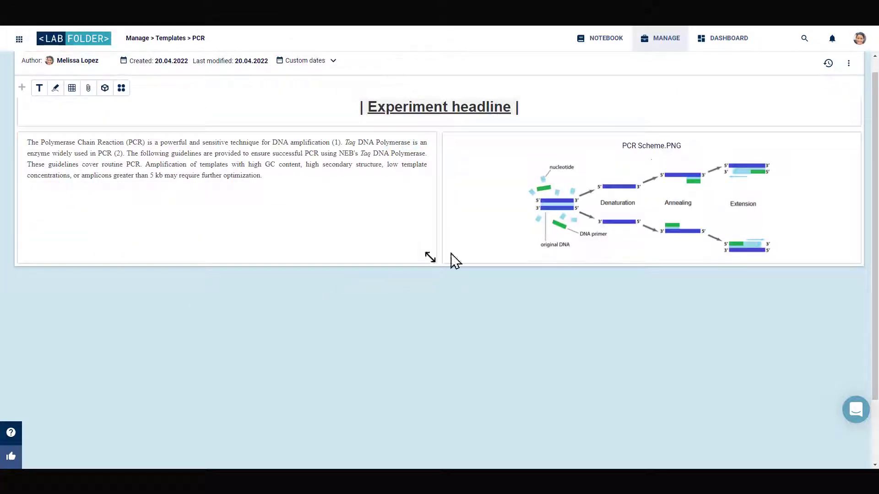
pyautogui.click(815, 142)
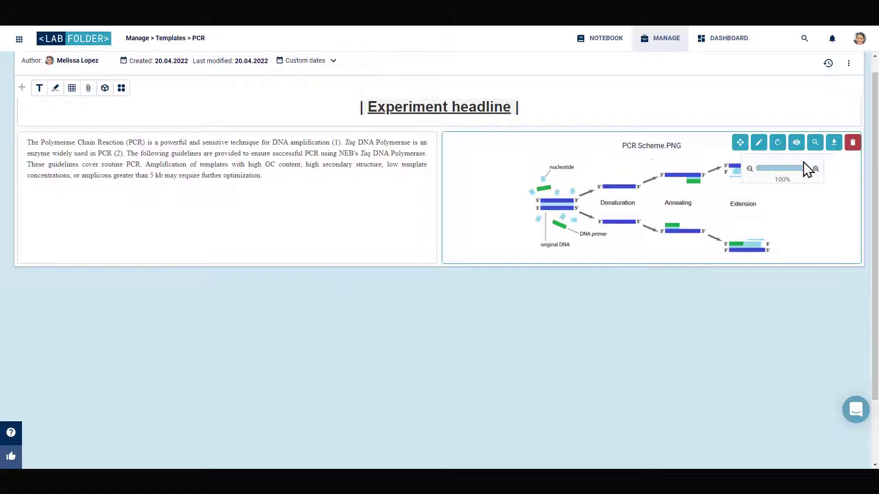
pyautogui.moveTo(805, 176); pyautogui.dragTo(784, 174)
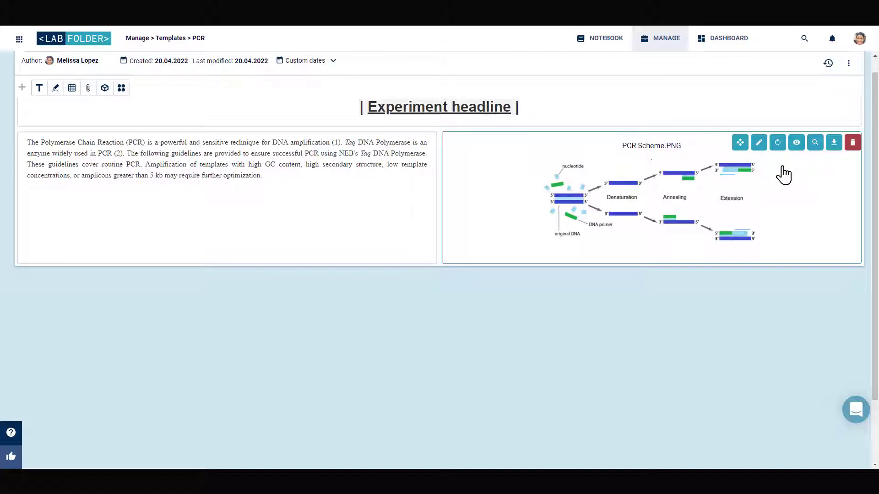
# Upload 'Templates PCR Protocol (en)' and extract its contents into template elements after previewing.
pyautogui.click(88, 90)
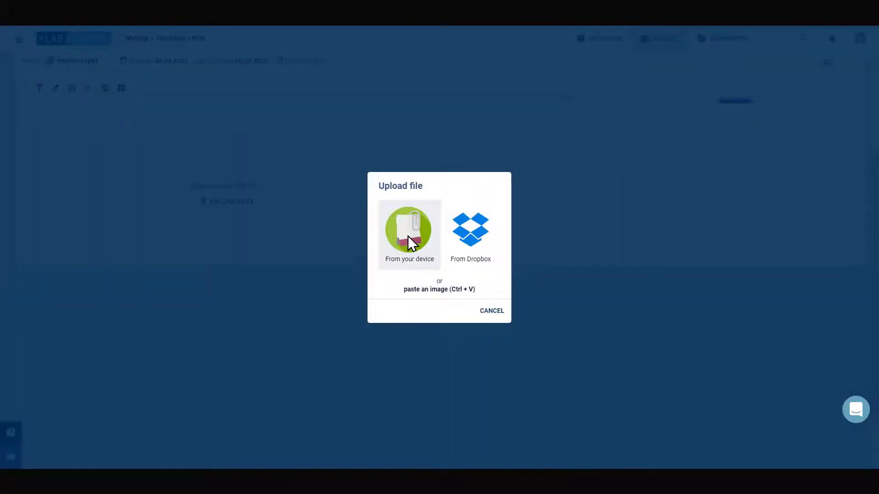
pyautogui.click(409, 242)
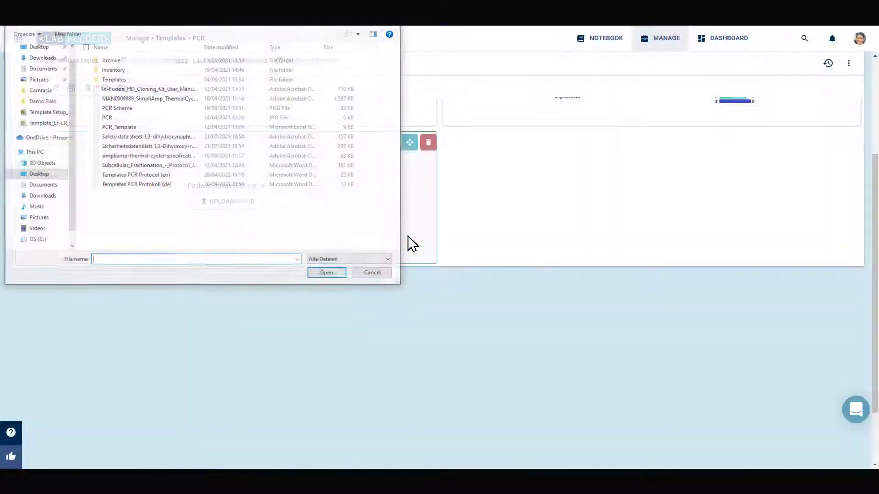
pyautogui.click(168, 177)
pyautogui.click(336, 275)
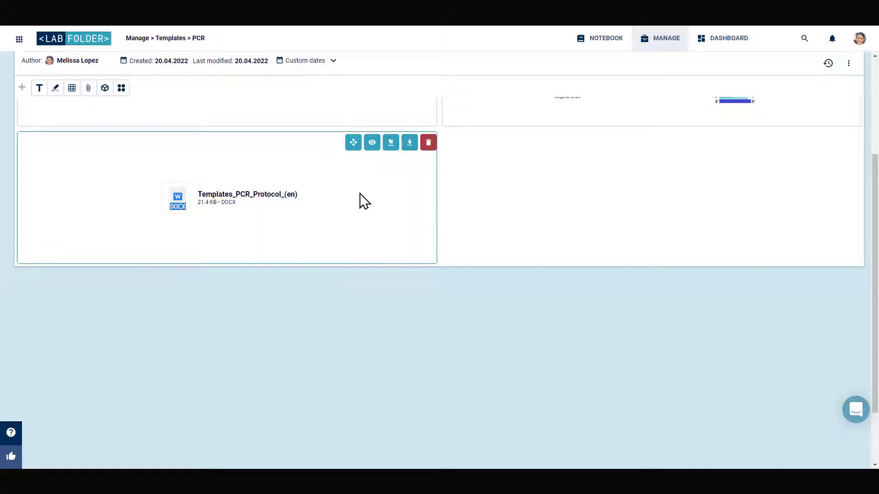
pyautogui.click(372, 143)
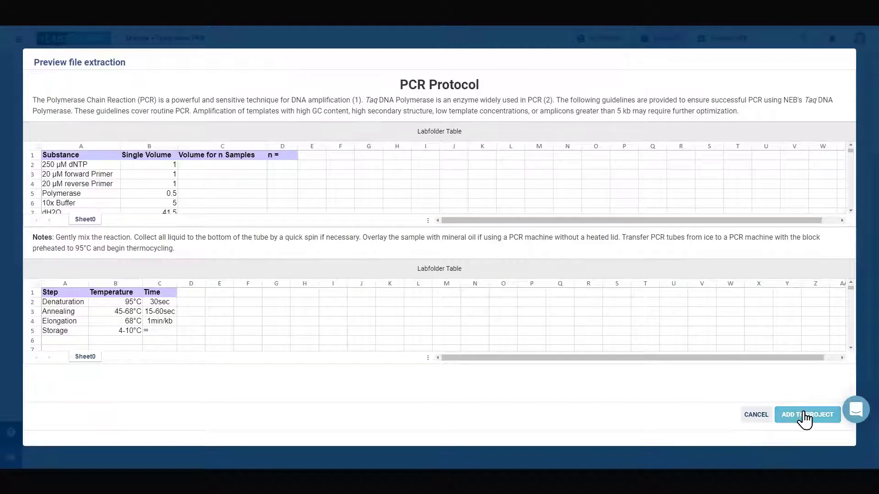
pyautogui.click(756, 415)
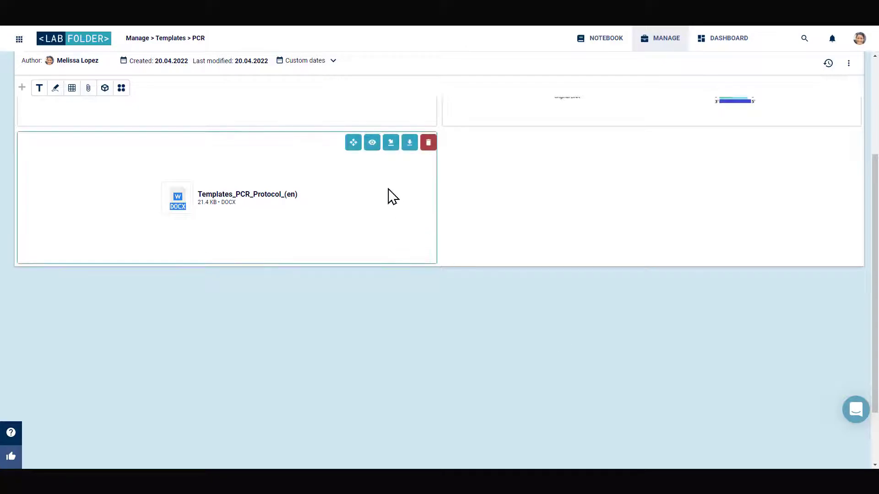
pyautogui.click(390, 145)
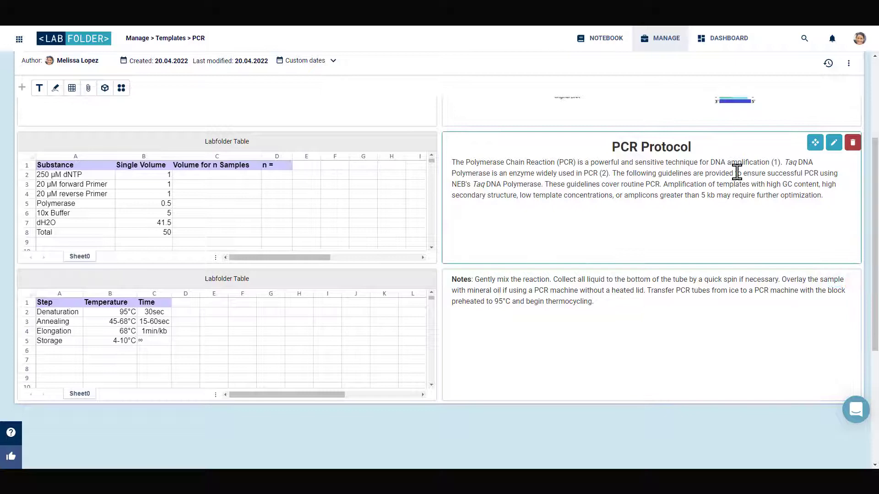
# Delete the PCR Protocol text, place the cycling-step table beside the reagent table, and shorten Notes.
pyautogui.click(854, 144)
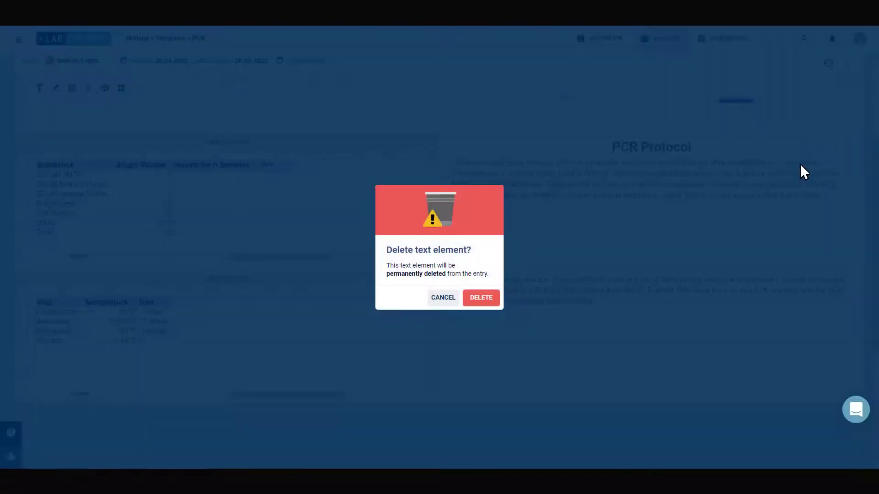
pyautogui.click(482, 299)
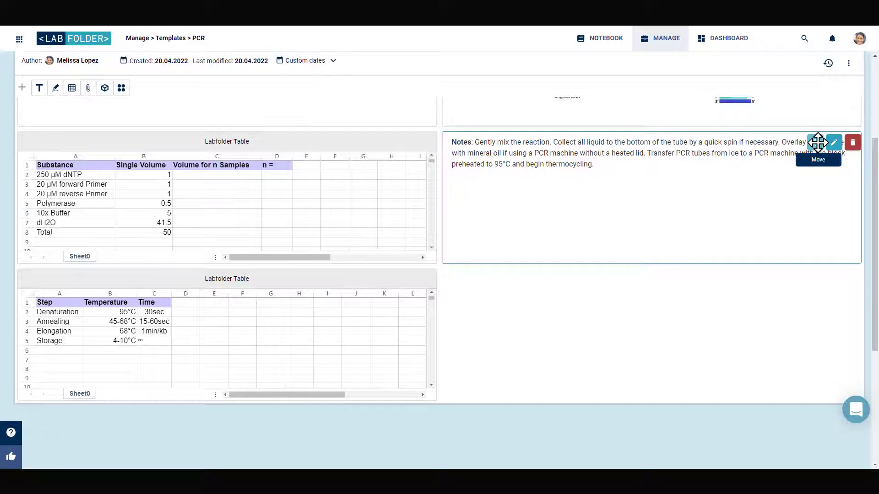
pyautogui.moveTo(815, 142); pyautogui.dragTo(245, 284)
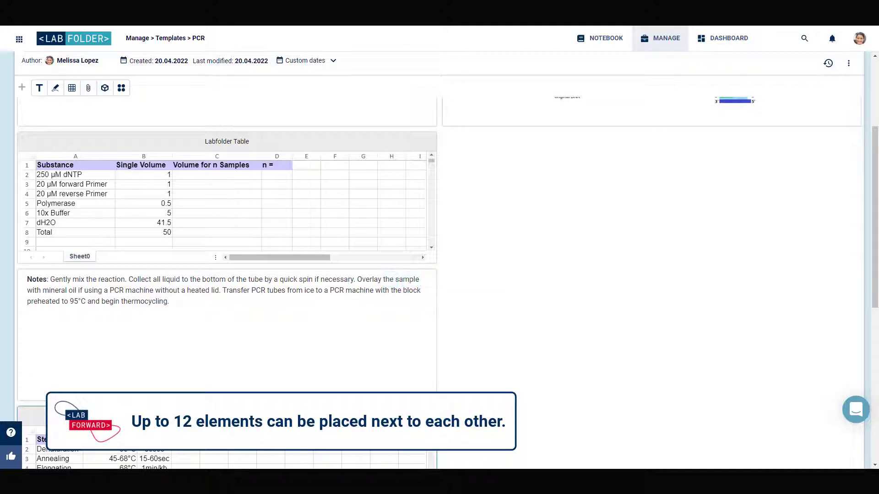
pyautogui.moveTo(373, 419); pyautogui.dragTo(799, 145)
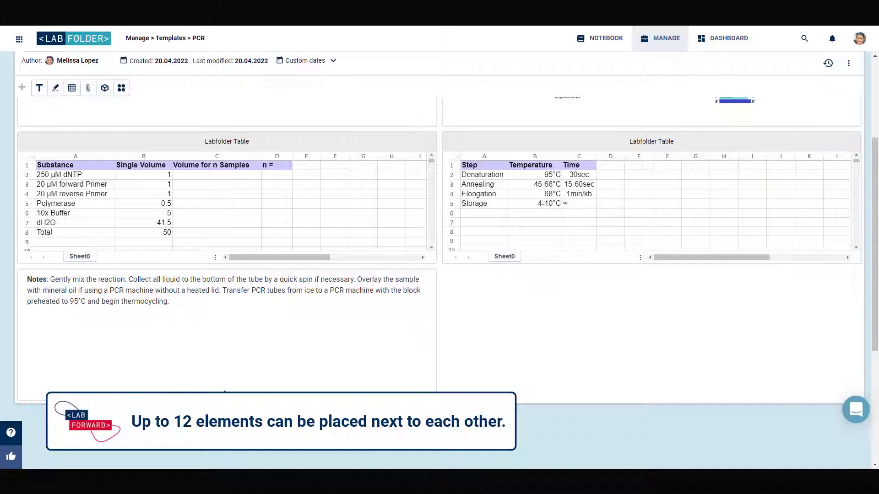
pyautogui.moveTo(224, 392); pyautogui.dragTo(246, 316)
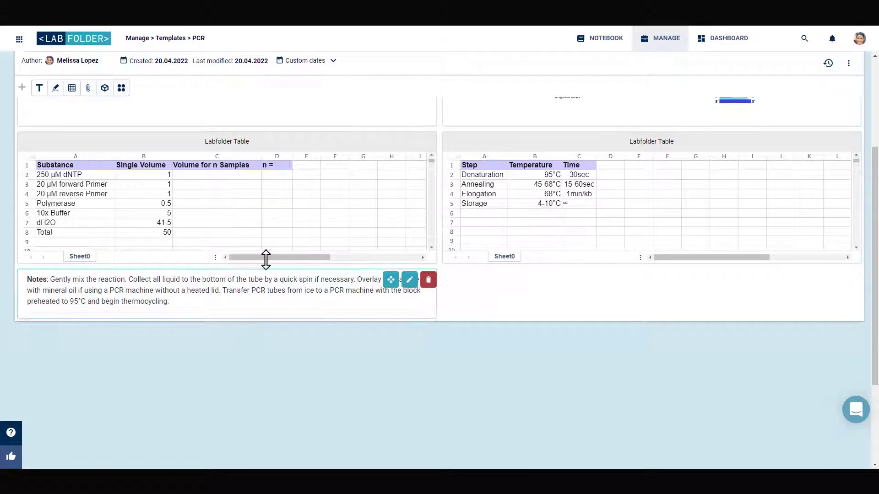
# In the reagent table, enter =B2*$D$2 in C2 and fill it down to C8.
pyautogui.moveTo(359, 177)
pyautogui.click(391, 145)
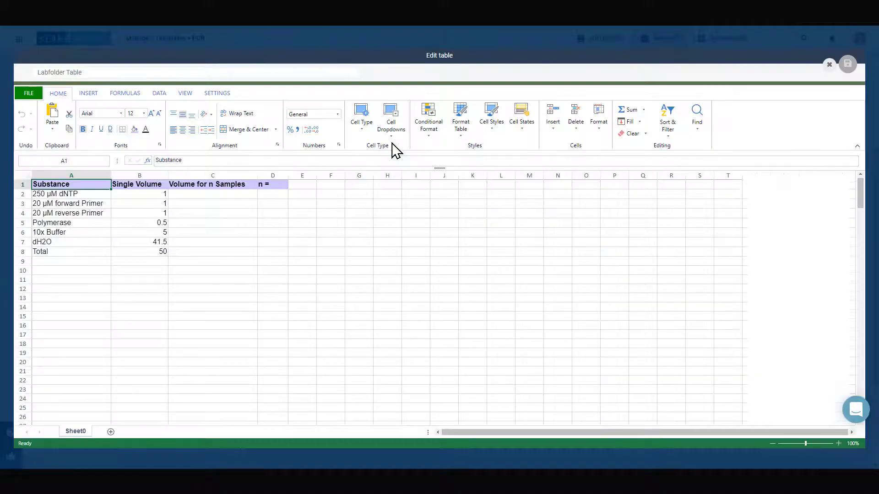
pyautogui.click(231, 204)
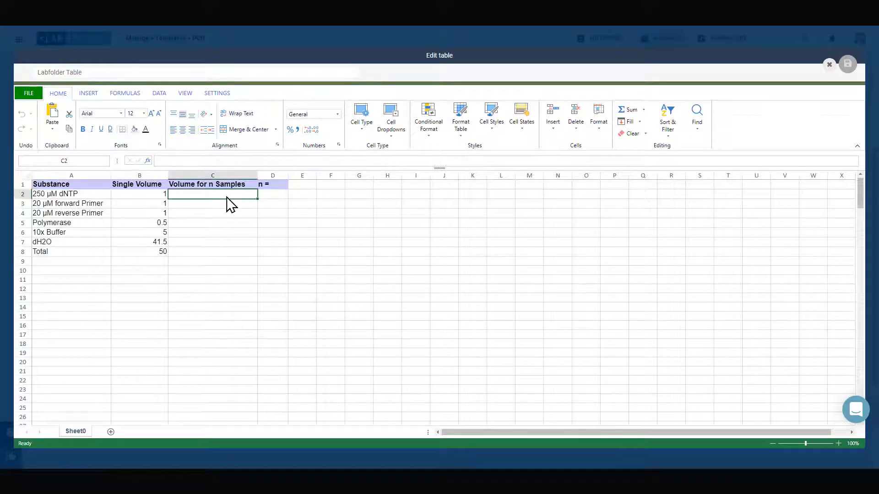
pyautogui.write('=')
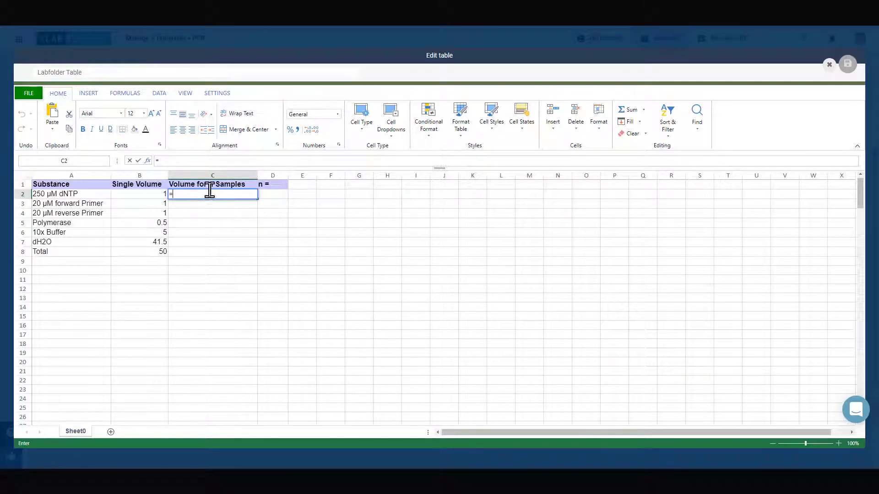
pyautogui.click(162, 196)
pyautogui.write('*$D$')
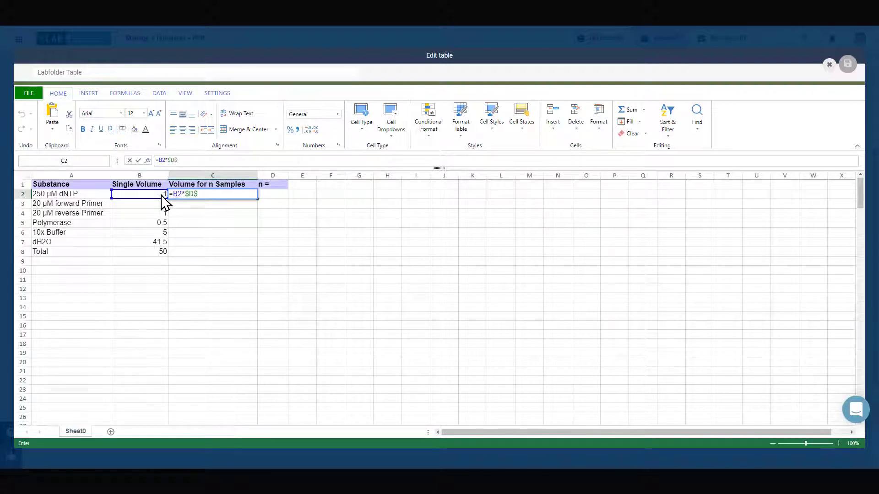
pyautogui.write('2')
pyautogui.press('Return')
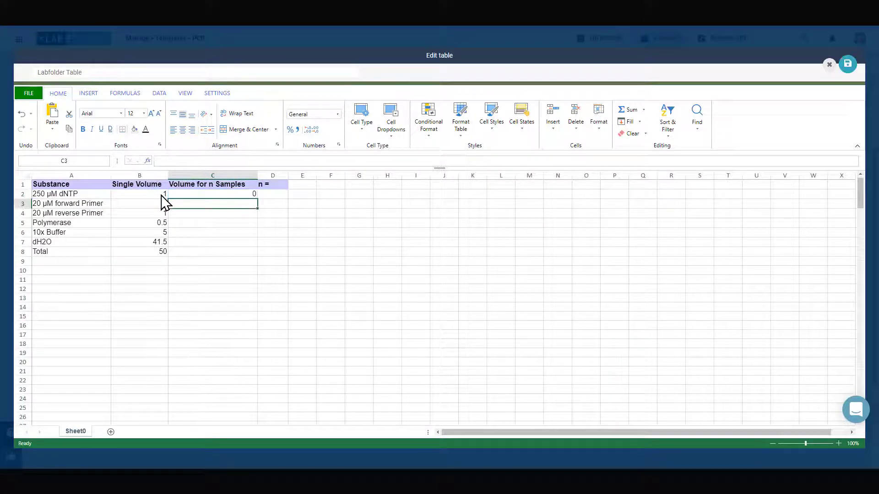
pyautogui.click(252, 195)
pyautogui.moveTo(257, 198); pyautogui.dragTo(247, 255)
# Set the sample count in D2 to 5 and save the table.
pyautogui.click(279, 196)
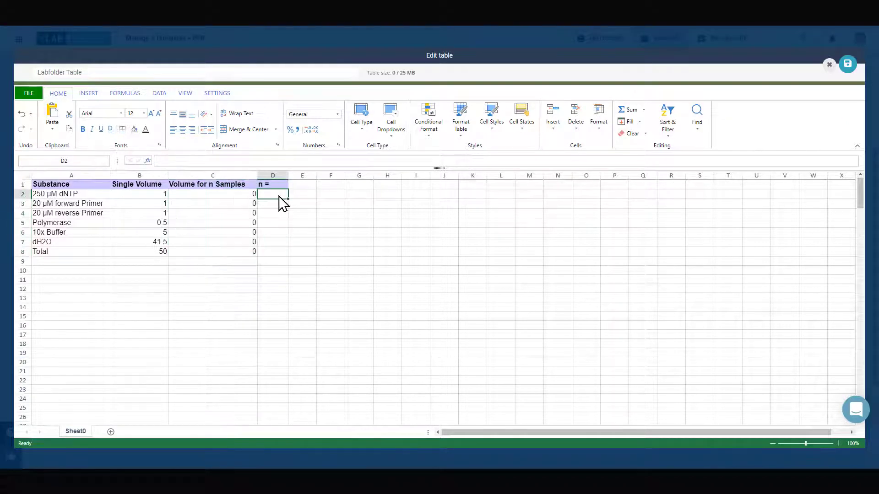
pyautogui.write('5')
pyautogui.press('Return')
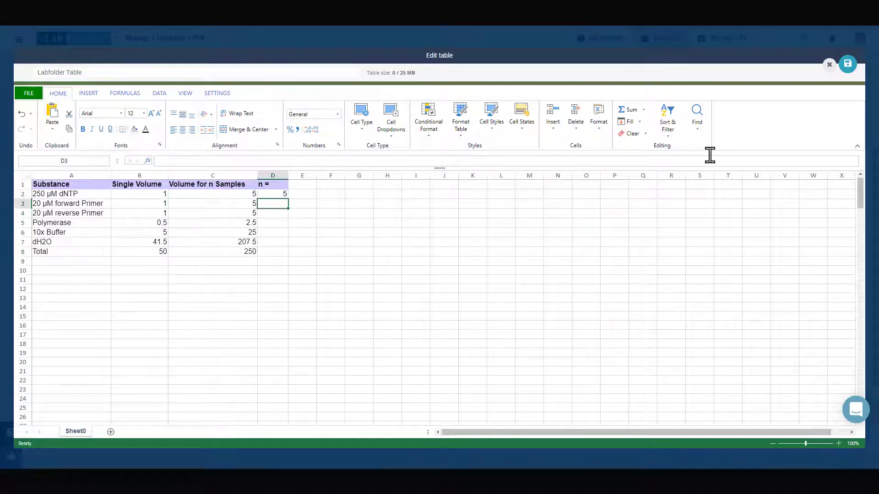
pyautogui.click(847, 64)
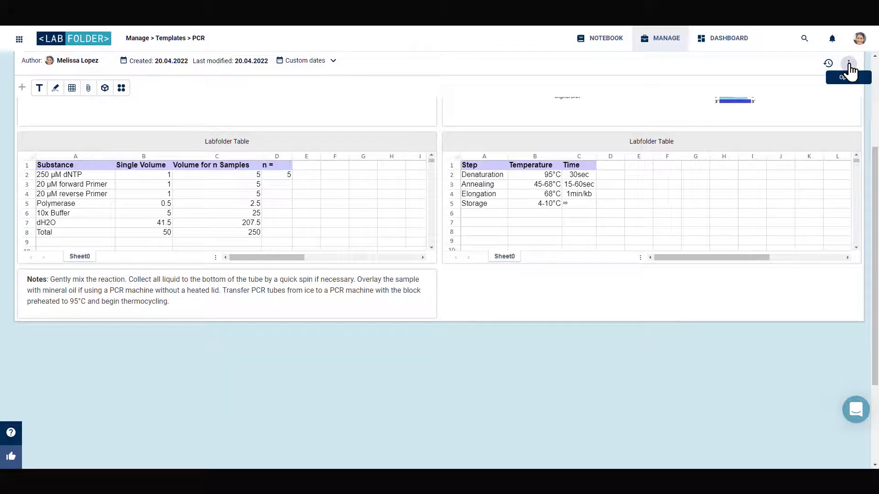
# Insert a new data element below the tables and open it for editing.
pyautogui.click(105, 89)
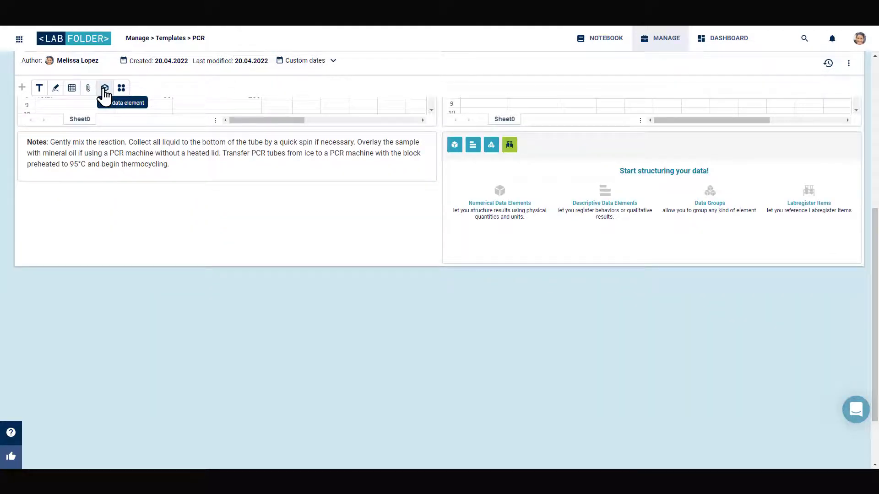
pyautogui.click(492, 222)
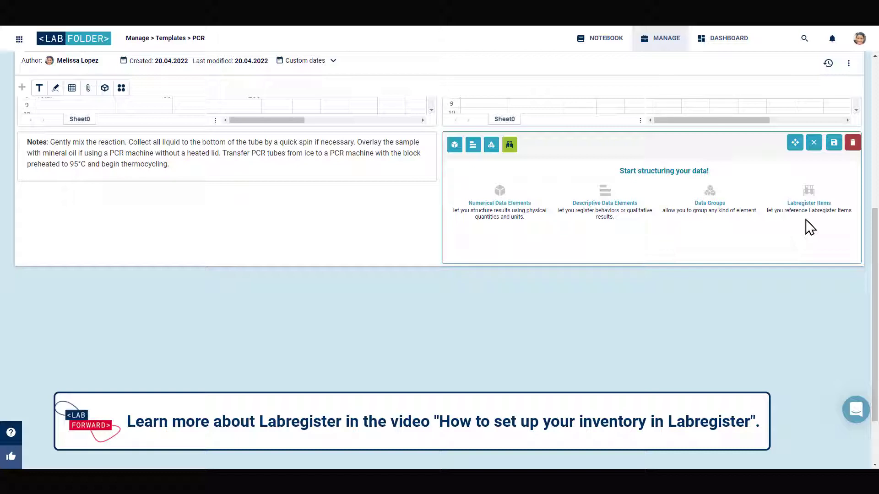
# Create a 'Thermocycler settings' group with Denaturation rows in sec and an 'Annealing (based on Tm)' temperature.
pyautogui.click(709, 205)
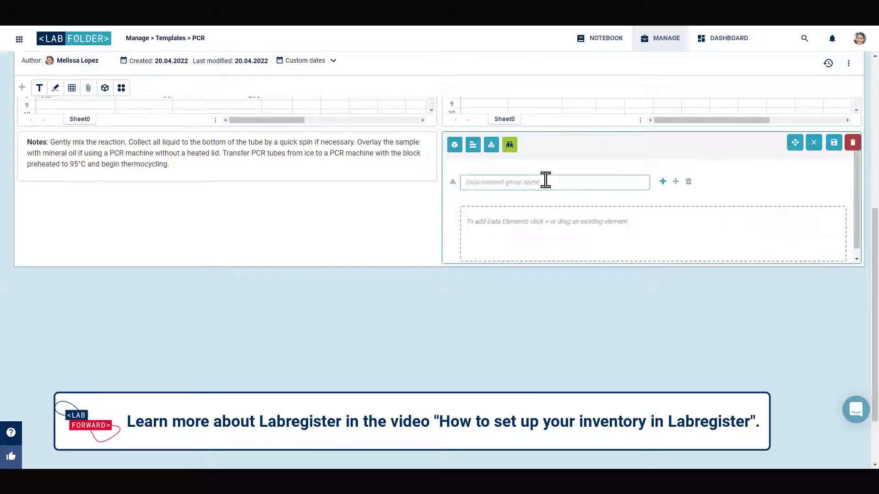
pyautogui.write('Thermocycler setting')
pyautogui.write('s')
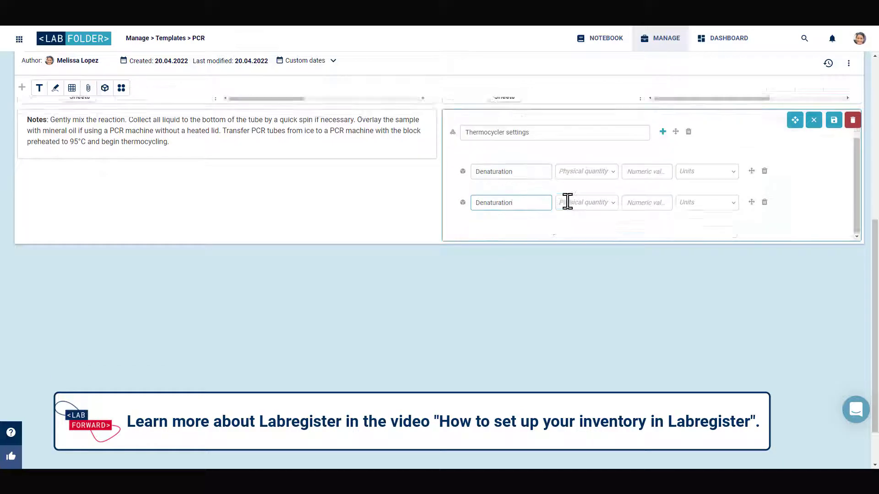
pyautogui.click(578, 221)
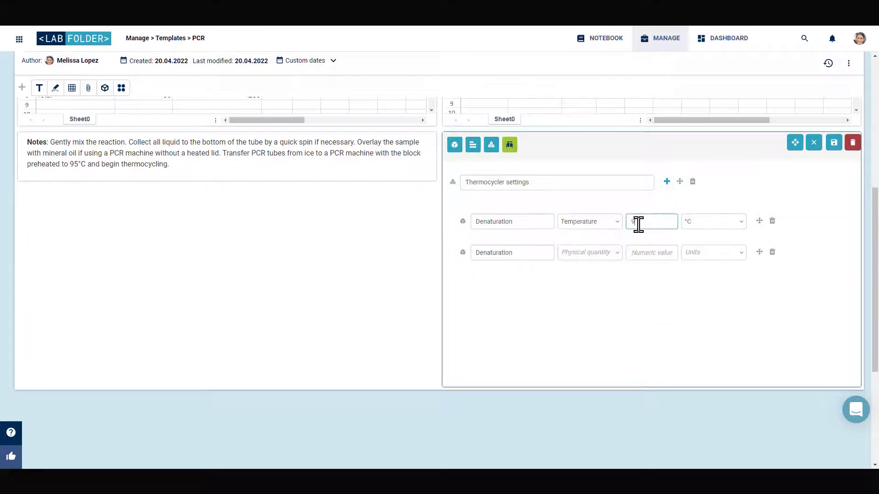
pyautogui.click(578, 252)
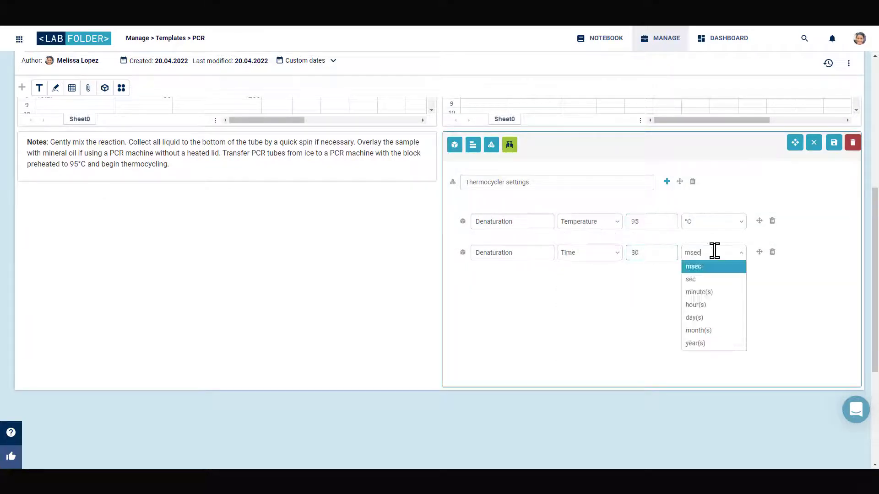
pyautogui.click(691, 279)
pyautogui.click(526, 284)
pyautogui.write('Annealing (based on Tm)')
pyautogui.click(589, 283)
pyautogui.click(597, 302)
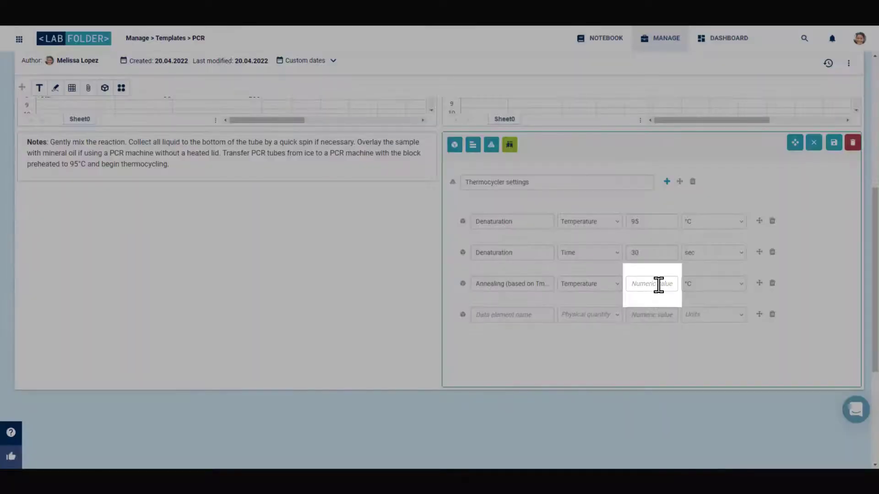
# Add an Annealing time parameter of 15-60 sec.
pyautogui.click(526, 315)
pyautogui.write('Annealing')
pyautogui.click(588, 315)
pyautogui.click(649, 314)
pyautogui.write('15-60')
pyautogui.click(707, 315)
# Add an Elongation temperature of 68 and an 'Elongation (1 kb/min)' time in minutes.
pyautogui.click(523, 346)
pyautogui.write('Elongation')
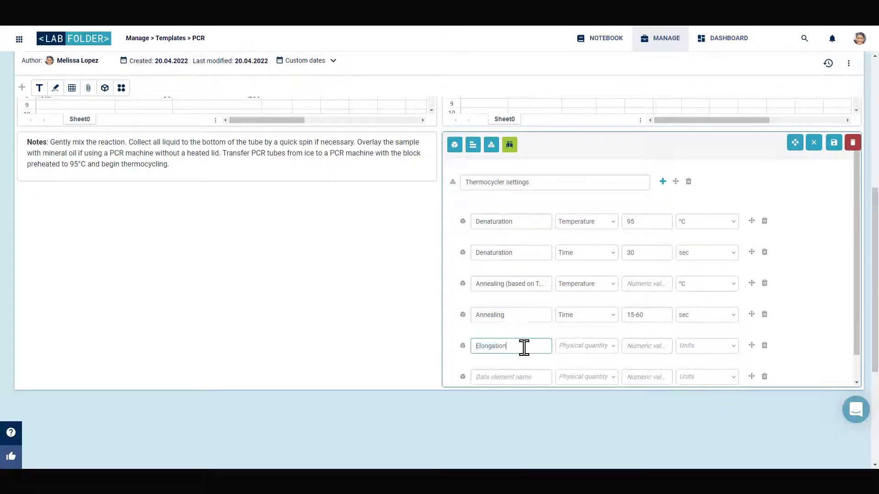
pyautogui.click(526, 377)
pyautogui.write('Elongation (1 kb/min)')
pyautogui.click(586, 346)
pyautogui.click(633, 347)
pyautogui.write('68')
pyautogui.click(586, 376)
pyautogui.click(708, 347)
pyautogui.click(700, 366)
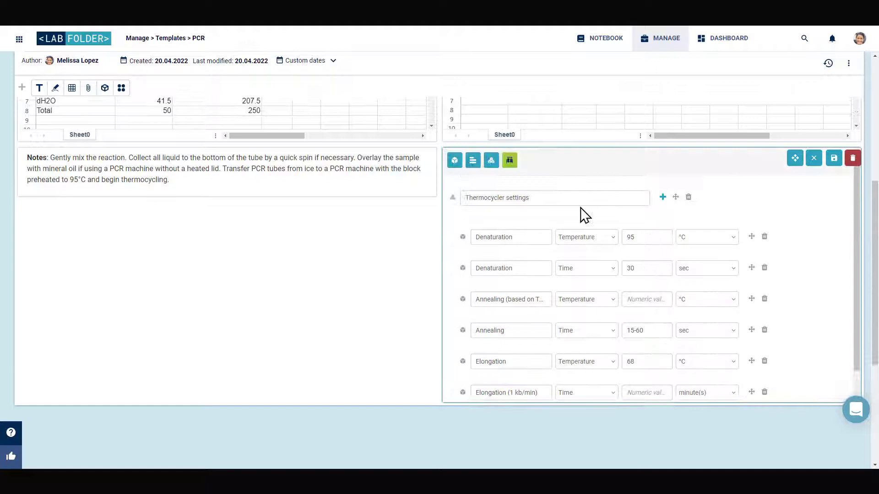
# Add the SimpliAmp Thermal Cycler and a 'Used primers and DNA samples:' note group, then save.
pyautogui.click(510, 161)
pyautogui.click(493, 292)
pyautogui.write('Used primers')
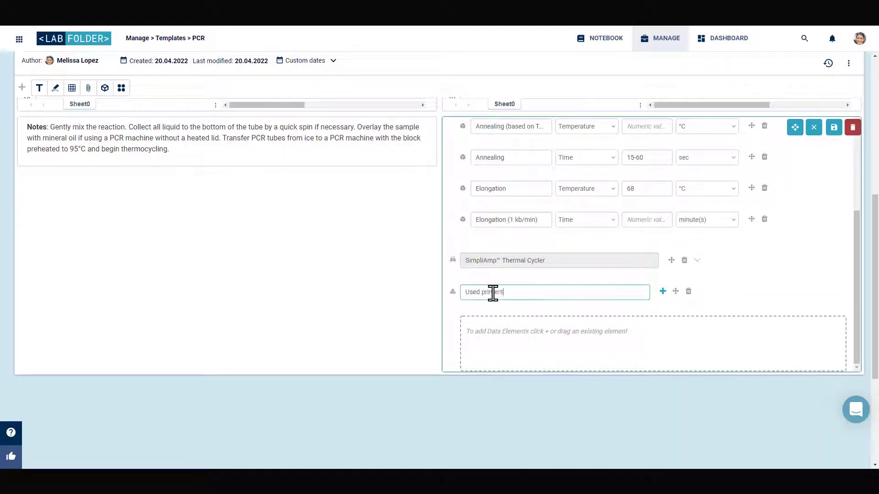
pyautogui.write(' and DNA samples:')
pyautogui.click(594, 359)
pyautogui.write('Please add here as')
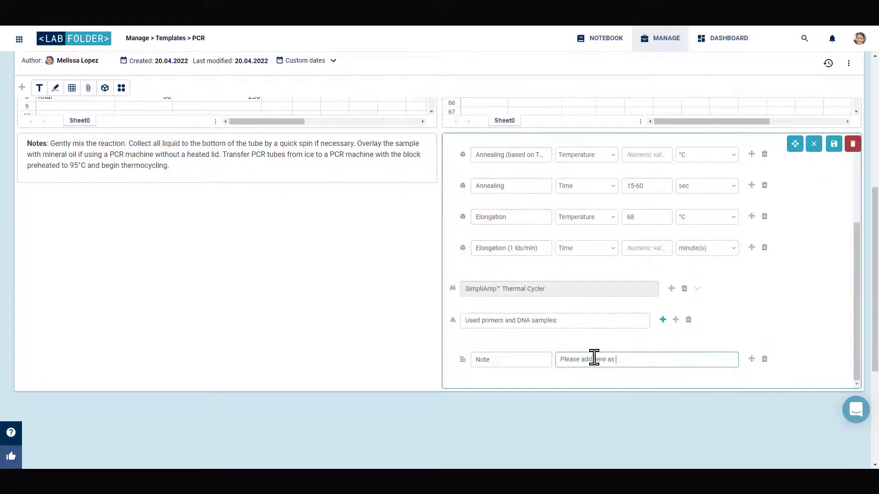
pyautogui.write(' Labregister items')
pyautogui.click(834, 145)
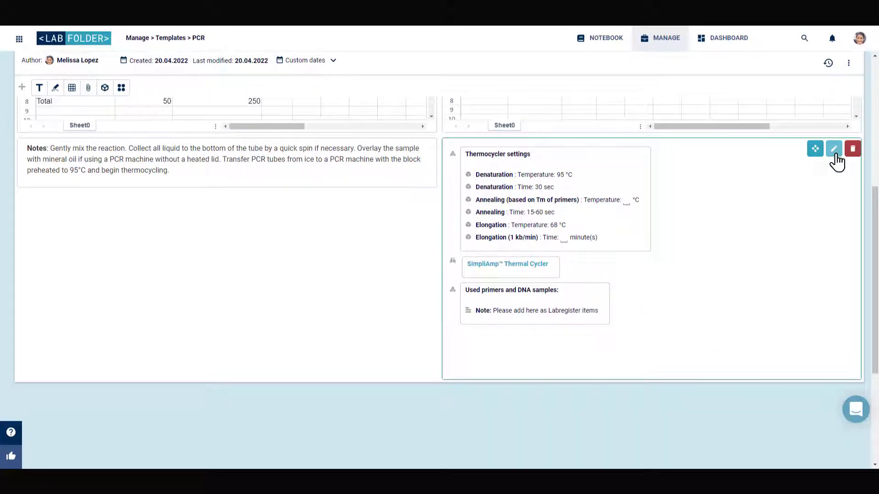
# Delete the cycling-steps table on the right and adjust the remaining layout.
pyautogui.scroll(3, 869, 165)
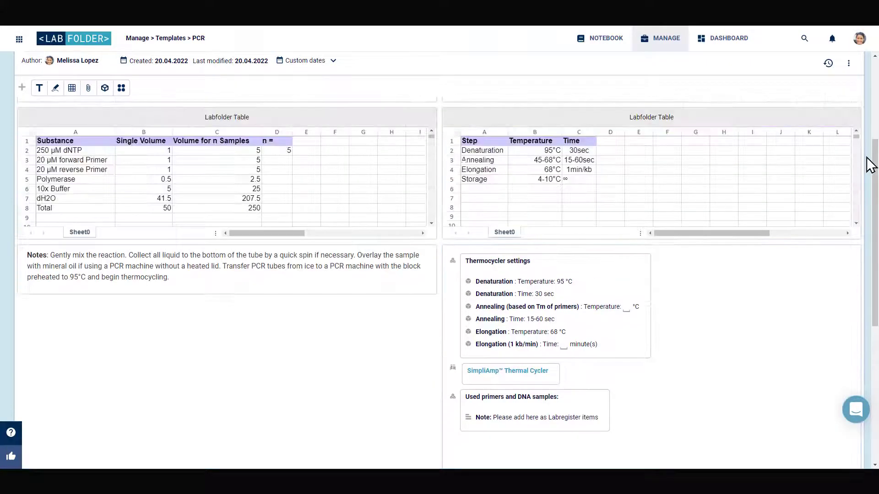
pyautogui.click(852, 137)
pyautogui.click(484, 303)
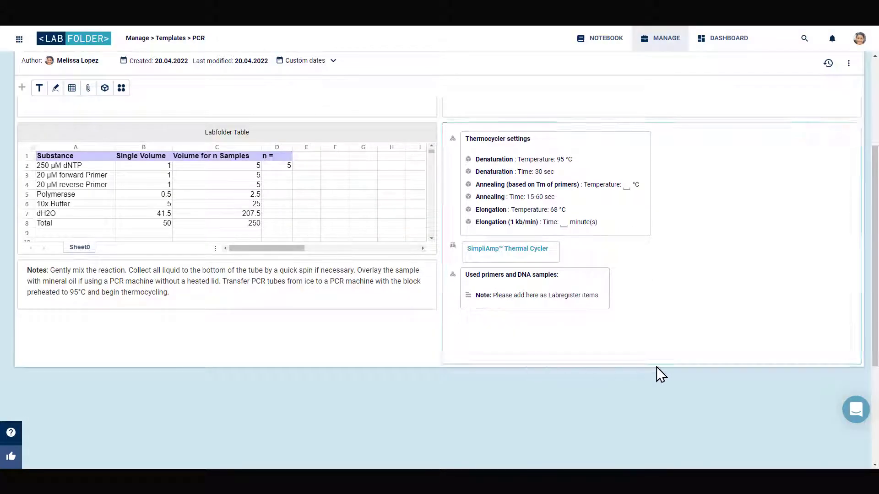
pyautogui.moveTo(658, 364); pyautogui.dragTo(638, 317)
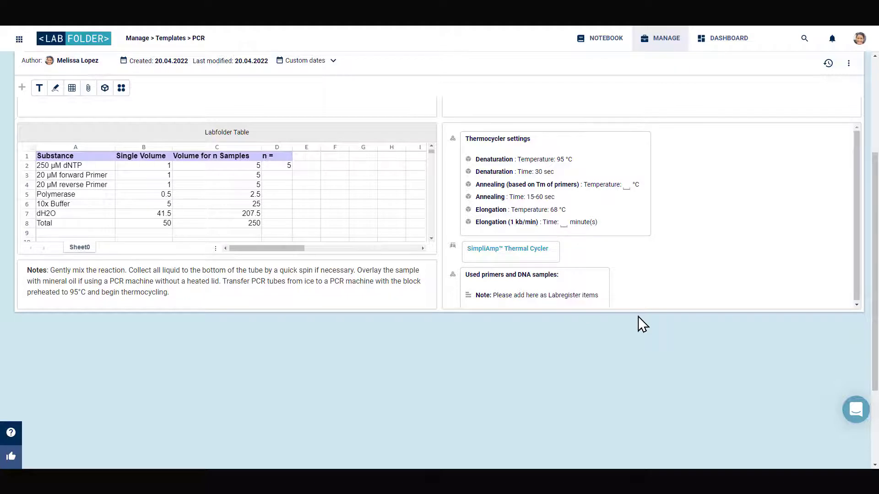
# Add a full-width, centred Raw data heading.
pyautogui.click(39, 89)
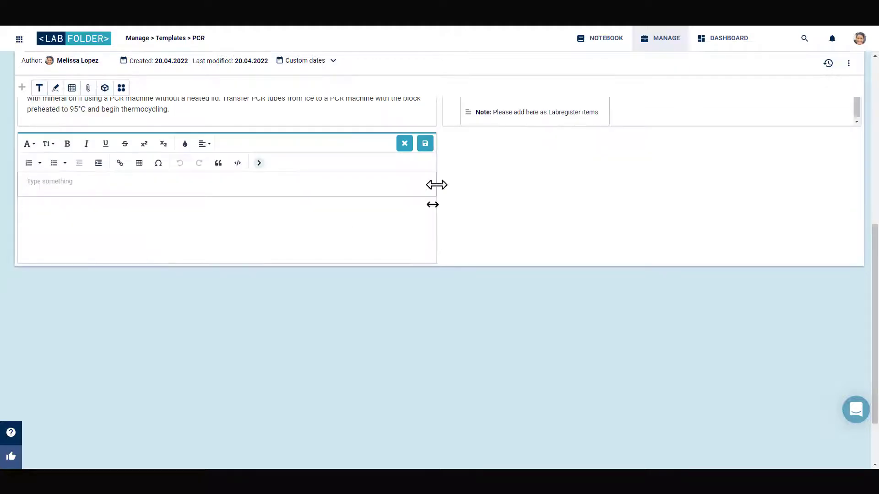
pyautogui.moveTo(435, 184); pyautogui.dragTo(786, 190)
pyautogui.write('| Raw data |')
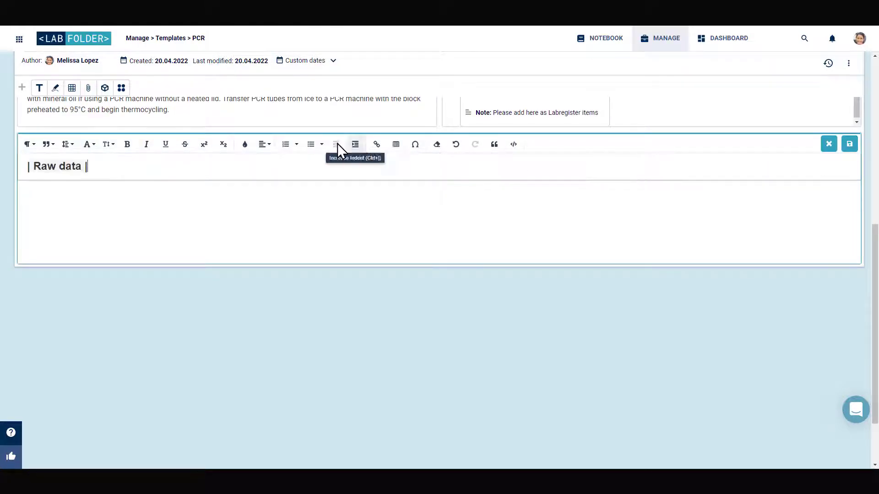
pyautogui.click(265, 144)
pyautogui.click(274, 171)
pyautogui.click(852, 146)
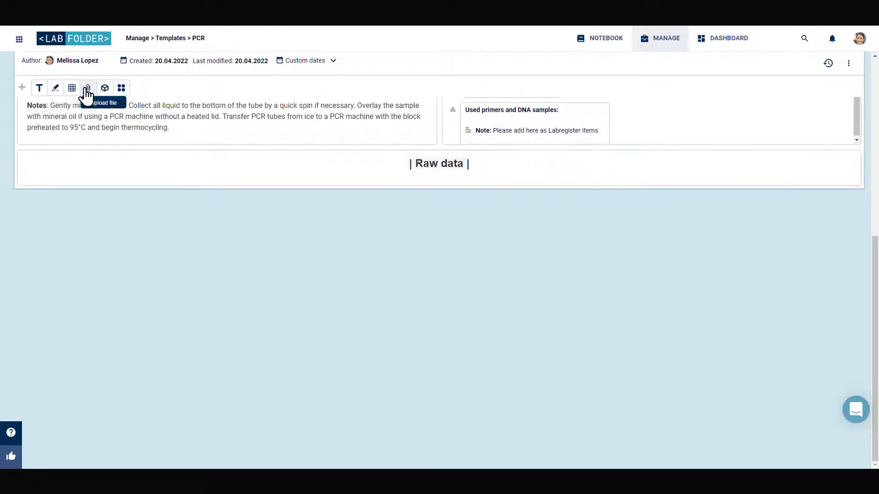
# Add an empty full-width file upload element with reduced height.
pyautogui.click(88, 90)
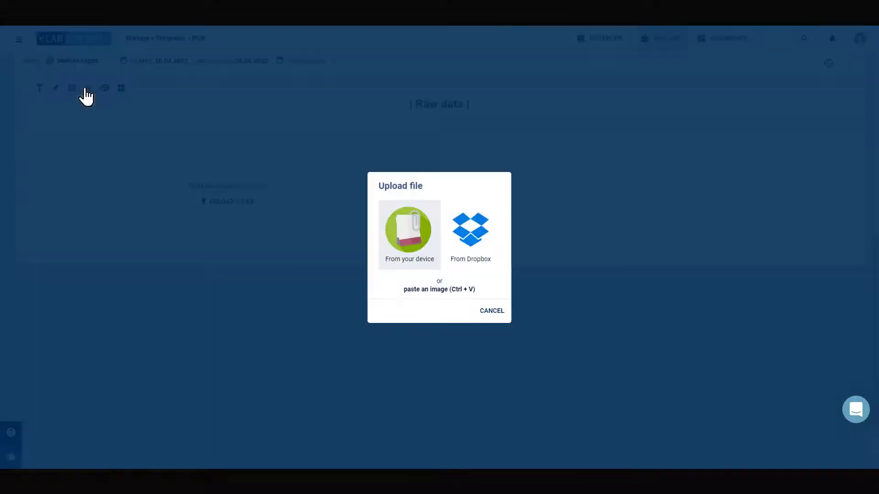
pyautogui.click(495, 311)
pyautogui.moveTo(434, 204); pyautogui.dragTo(846, 208)
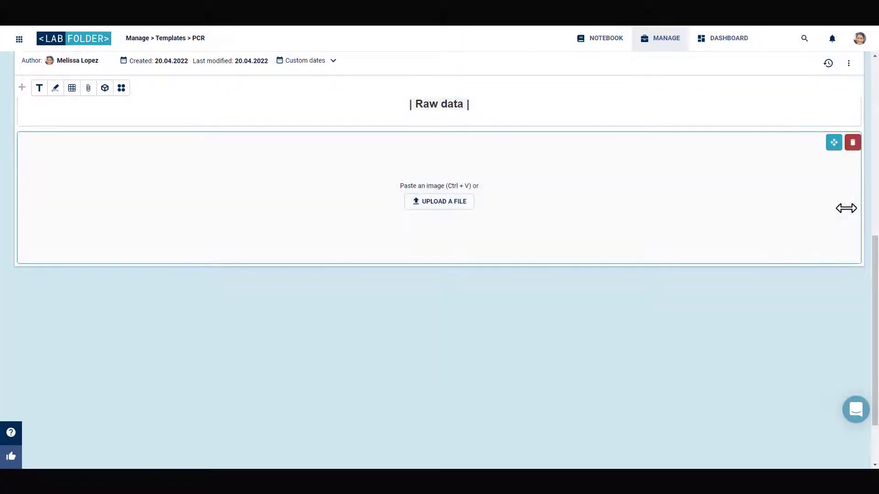
pyautogui.moveTo(442, 262); pyautogui.dragTo(858, 225)
# Add the pasted '| Results / Data analysis |' heading below the upload area.
pyautogui.click(39, 87)
pyautogui.click(436, 165)
pyautogui.write('| Results / Data analysis |')
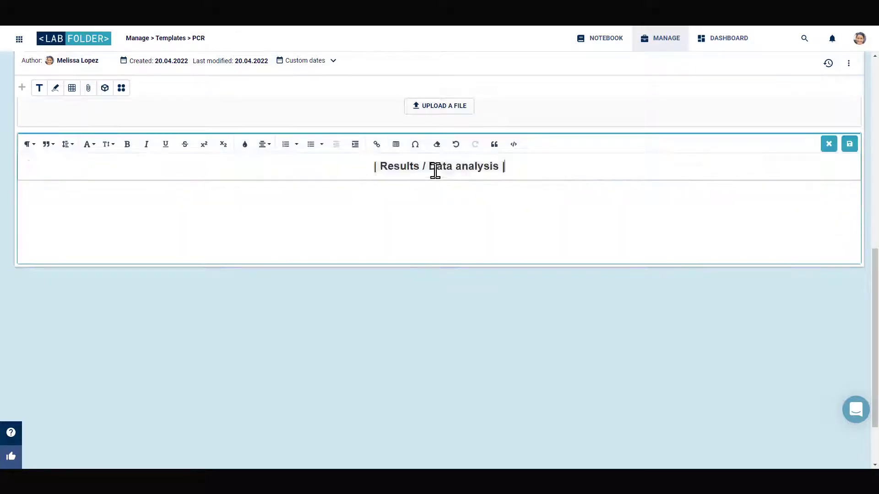
pyautogui.click(849, 144)
# Add an empty full-width text block beneath the heading and reduce its height.
pyautogui.click(39, 88)
pyautogui.moveTo(437, 172); pyautogui.dragTo(857, 177)
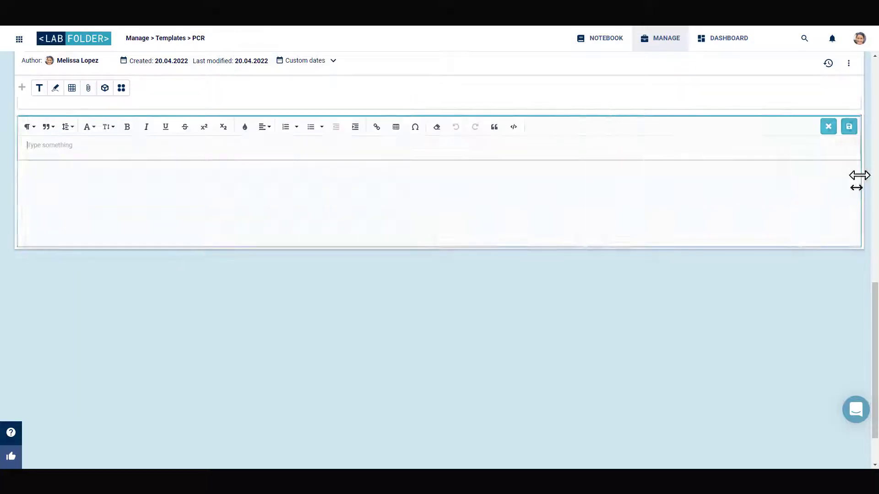
pyautogui.moveTo(445, 250); pyautogui.dragTo(450, 152)
pyautogui.scroll(1, 544, 286)
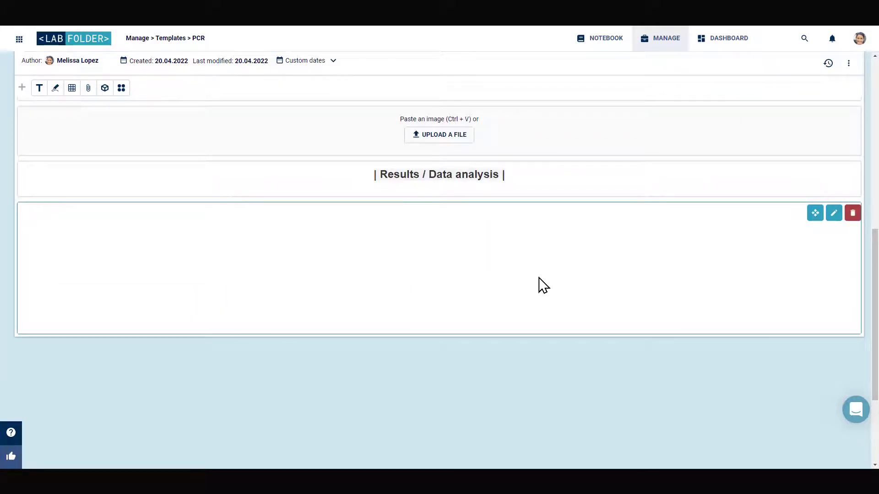
pyautogui.scroll(8, 544, 286)
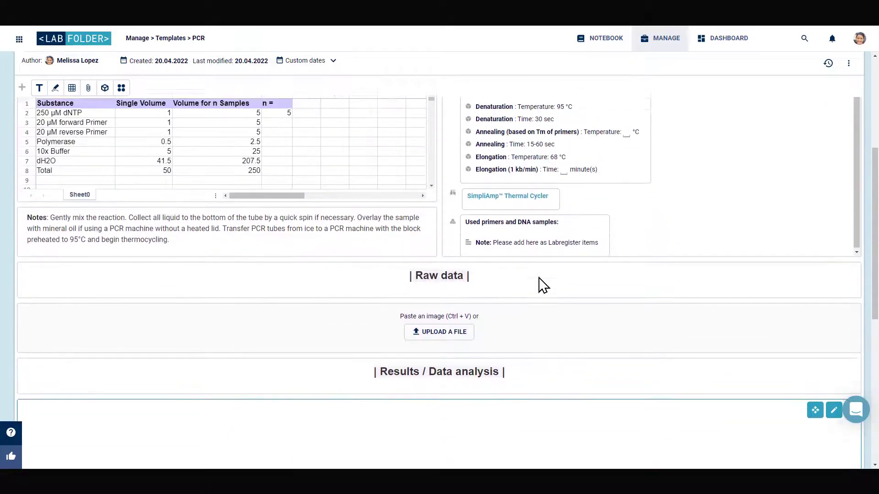
pyautogui.scroll(1, 544, 286)
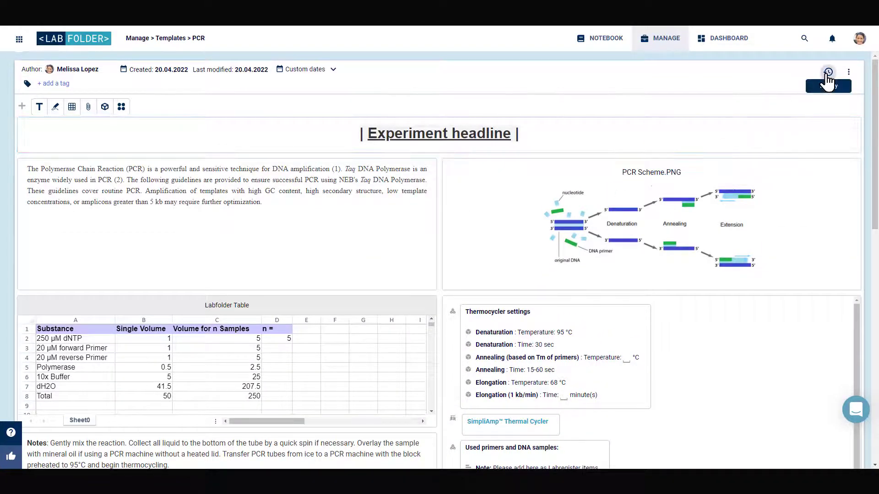
pyautogui.click(828, 73)
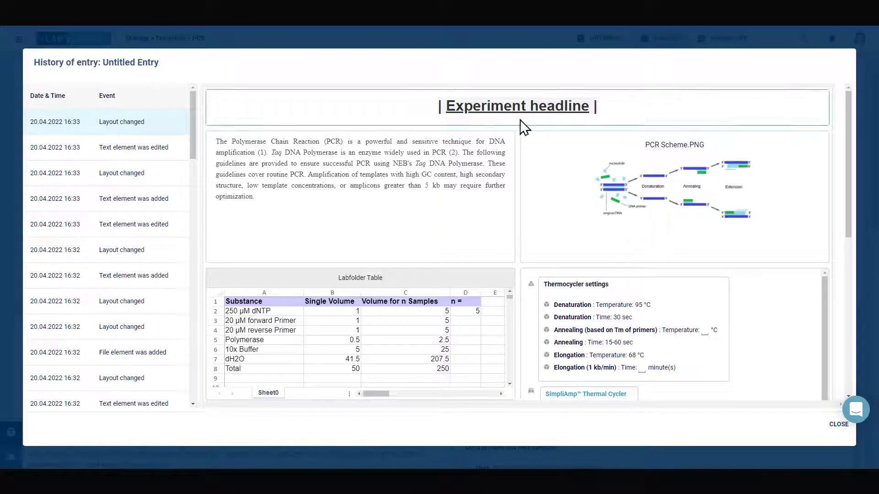
pyautogui.scroll(-20, 153, 178)
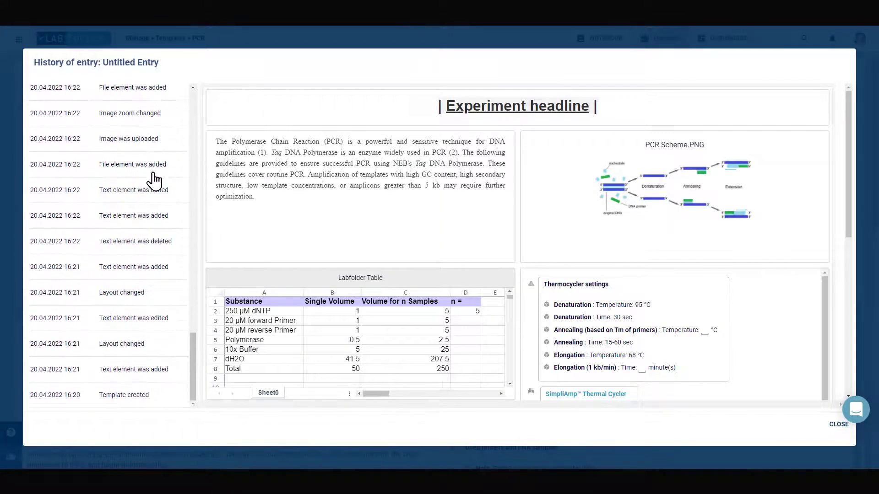
pyautogui.click(124, 396)
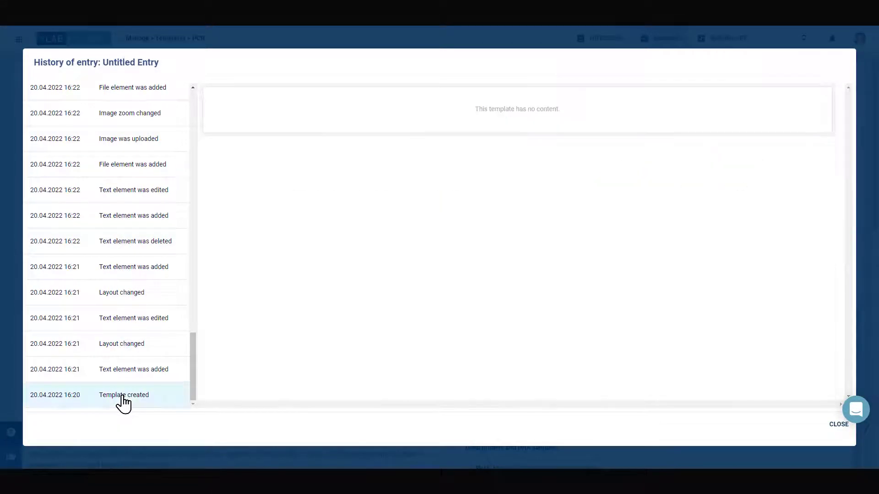
pyautogui.click(130, 353)
pyautogui.click(138, 276)
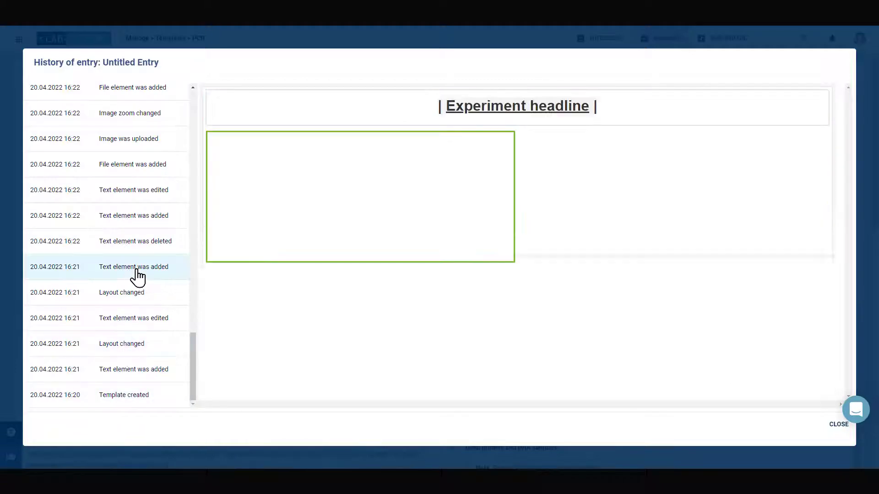
pyautogui.scroll(10, 137, 275)
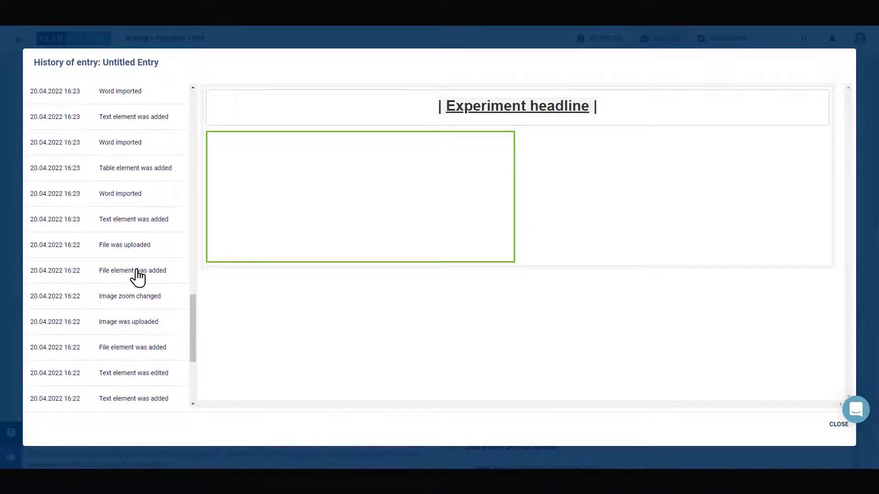
pyautogui.click(140, 256)
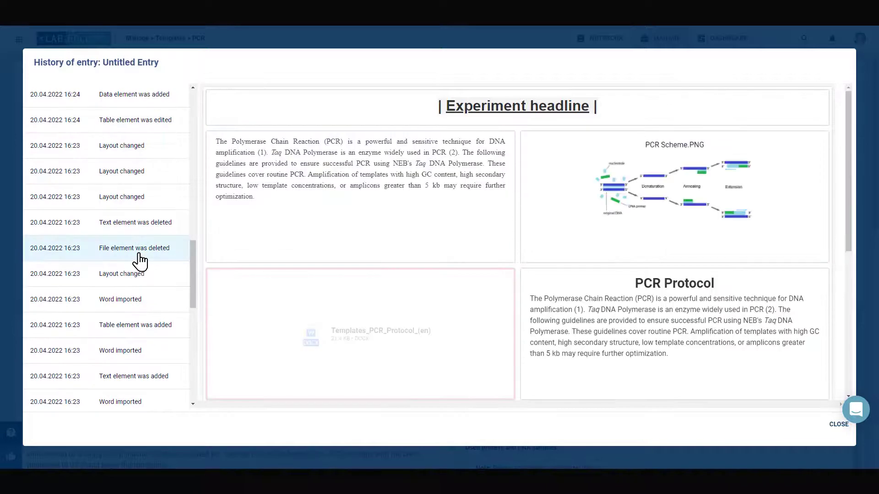
pyautogui.click(838, 425)
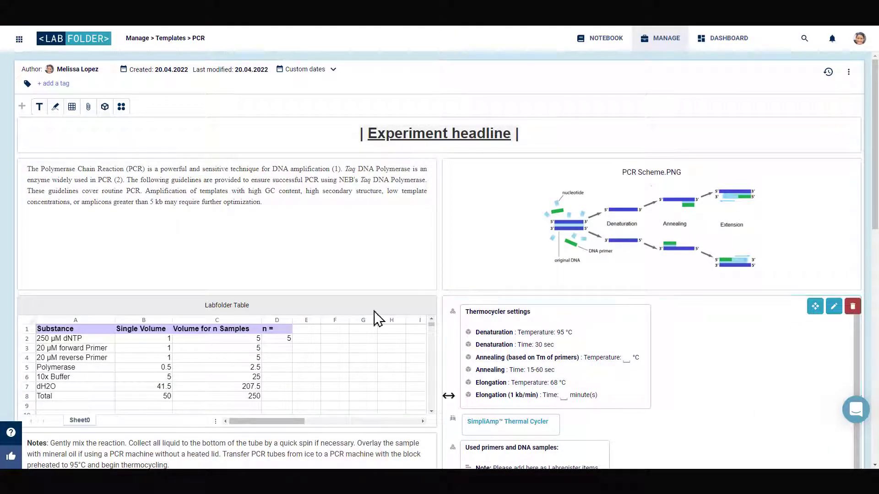
# Create the 'PCR protocol' and 'Taq' tags on the template and close the tag popup.
pyautogui.click(56, 84)
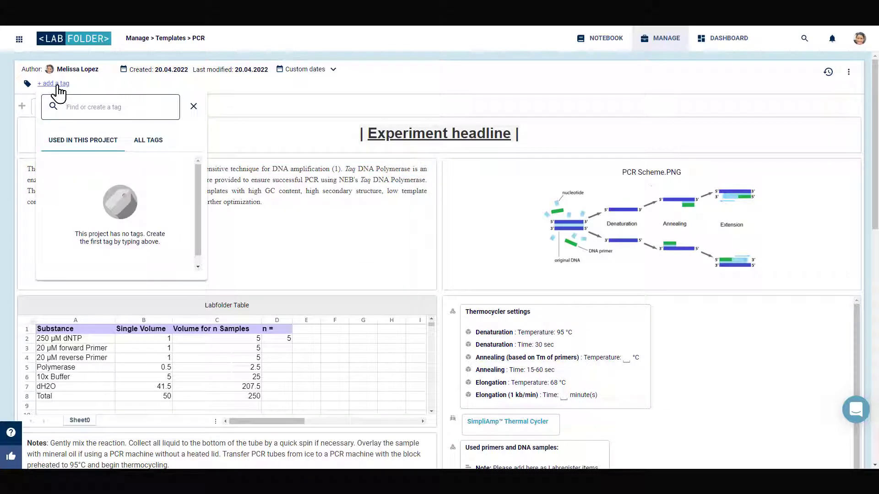
pyautogui.write('P')
pyautogui.write('Taq')
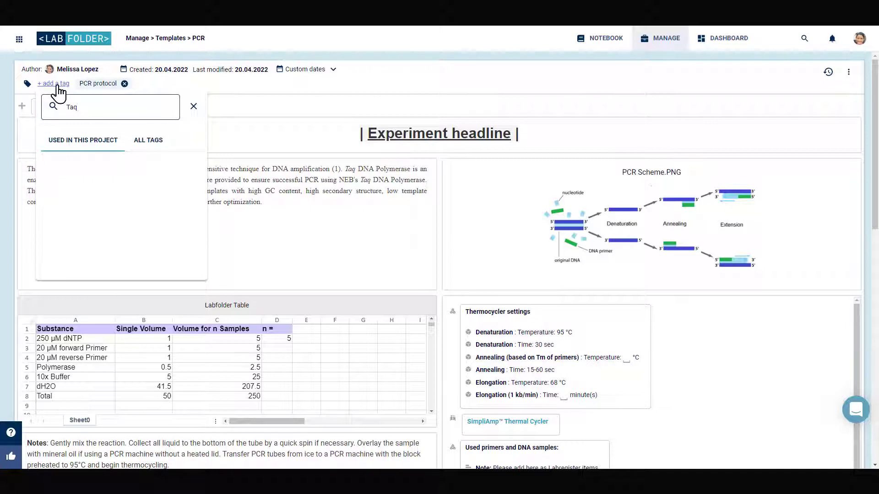
pyautogui.press('Return')
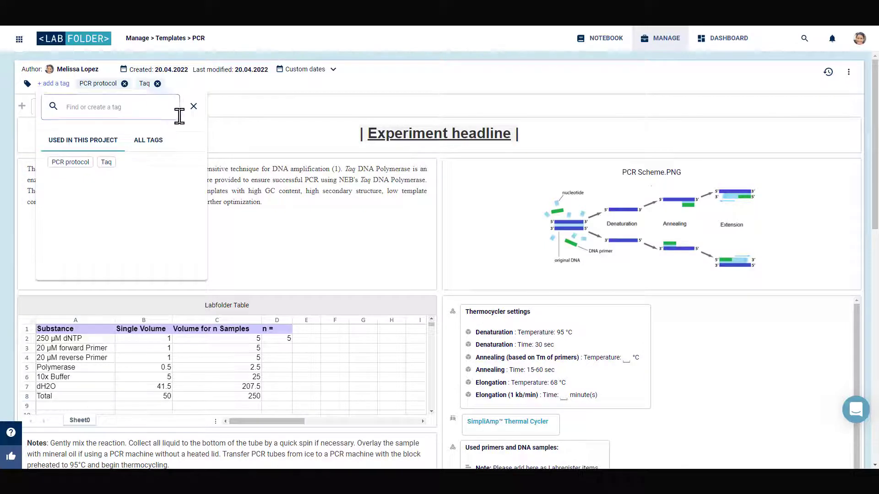
pyautogui.click(193, 107)
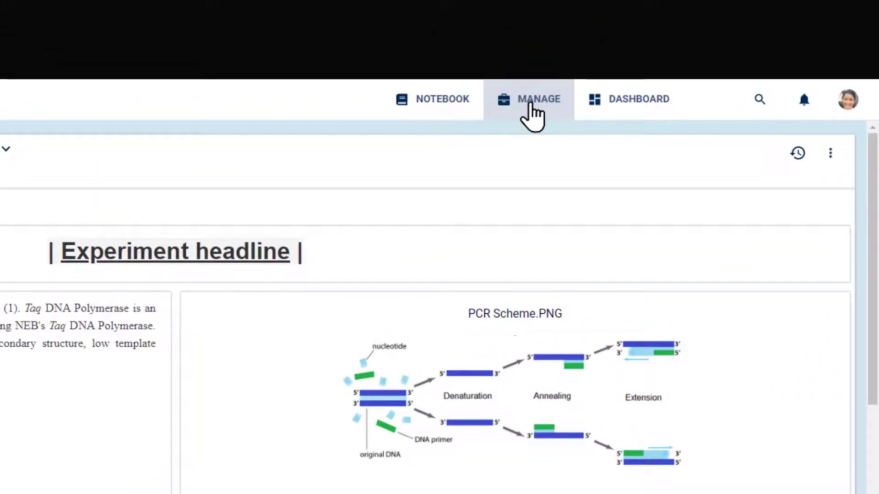
# Open the AN-Mie-2 project from MANAGE > Projects to show its Transfection of PP2A/PR55 entry.
pyautogui.click(531, 104)
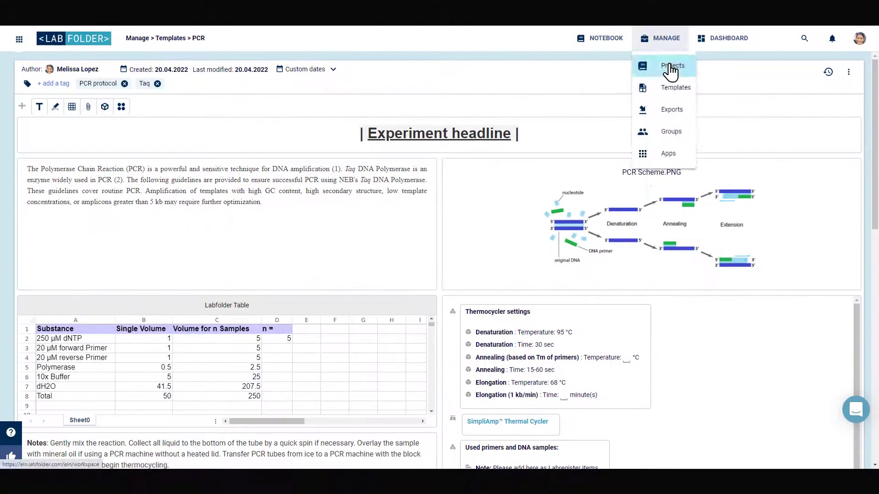
pyautogui.click(630, 94)
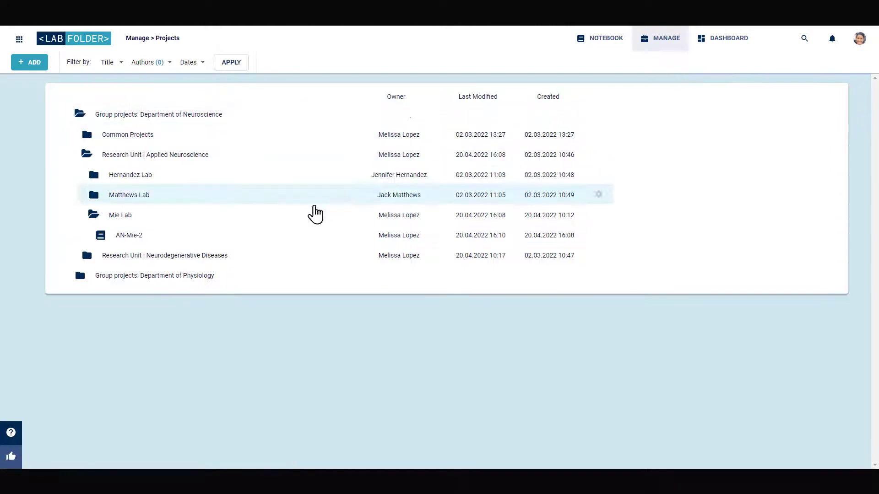
pyautogui.click(228, 242)
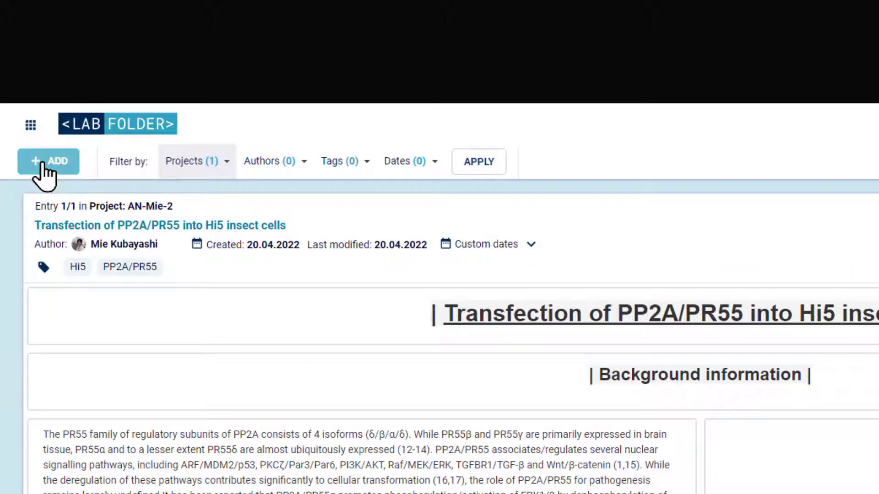
# Create a new AN-Mie-2 entry from the PCR template in the Mie Lab folder.
pyautogui.click(42, 163)
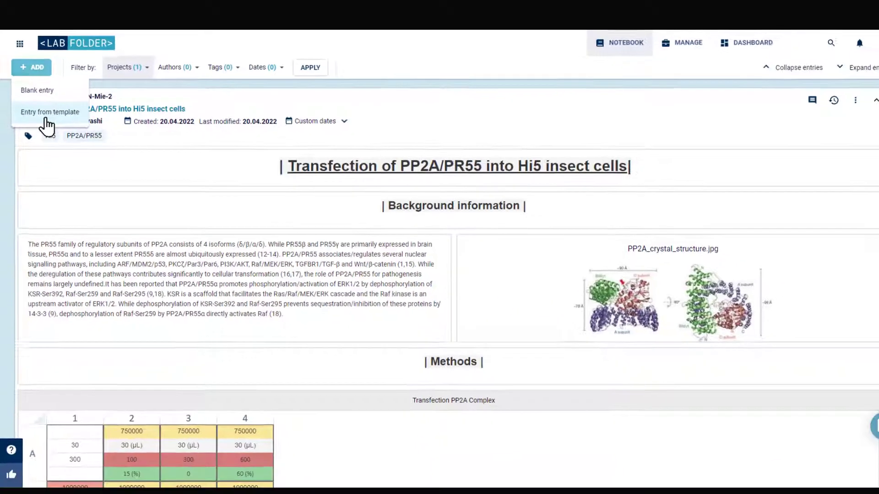
pyautogui.click(68, 230)
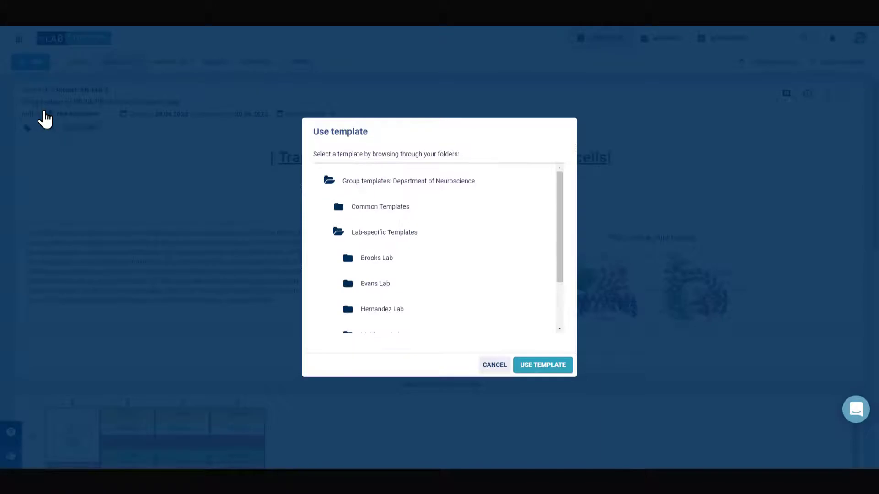
pyautogui.scroll(-3, 392, 221)
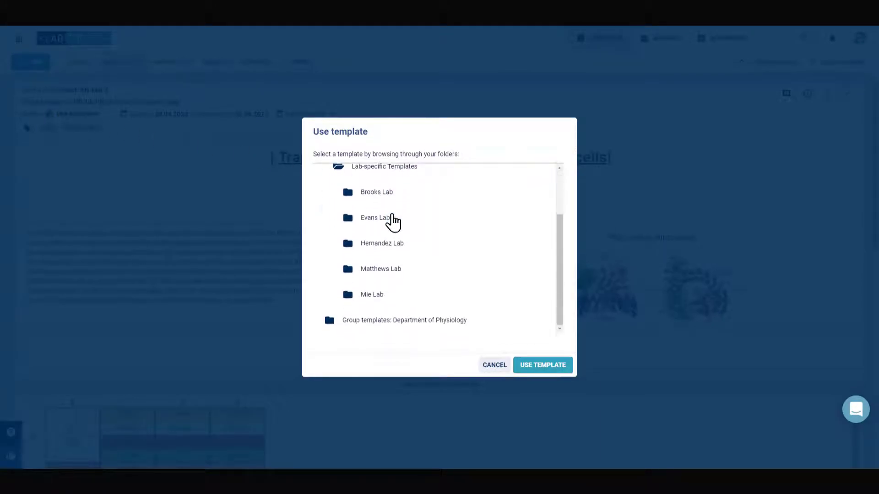
pyautogui.click(389, 294)
pyautogui.scroll(-3, 389, 296)
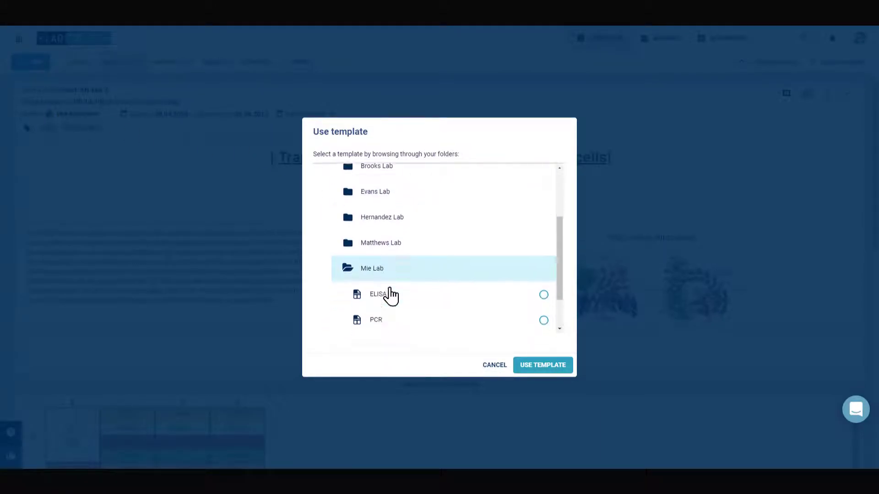
pyautogui.click(402, 280)
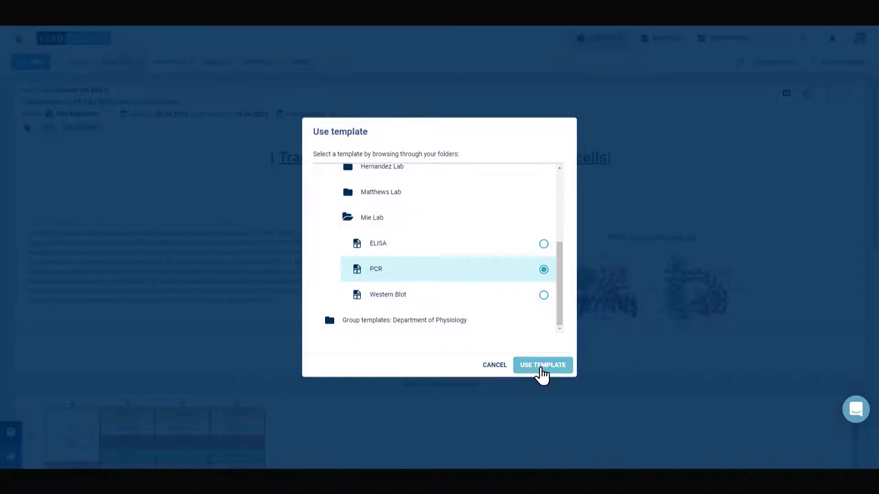
pyautogui.click(541, 368)
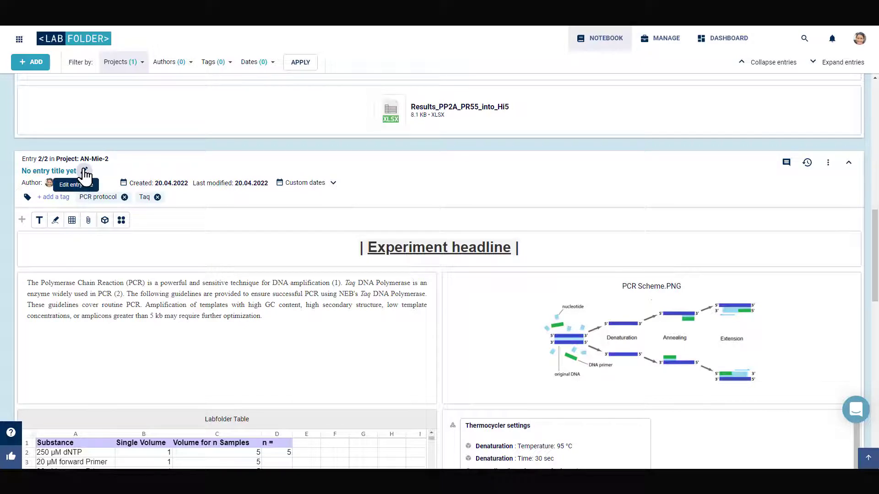
# Title the new entry 'Amplification of eamA'.
pyautogui.click(84, 171)
pyautogui.click(70, 233)
pyautogui.write('Amp')
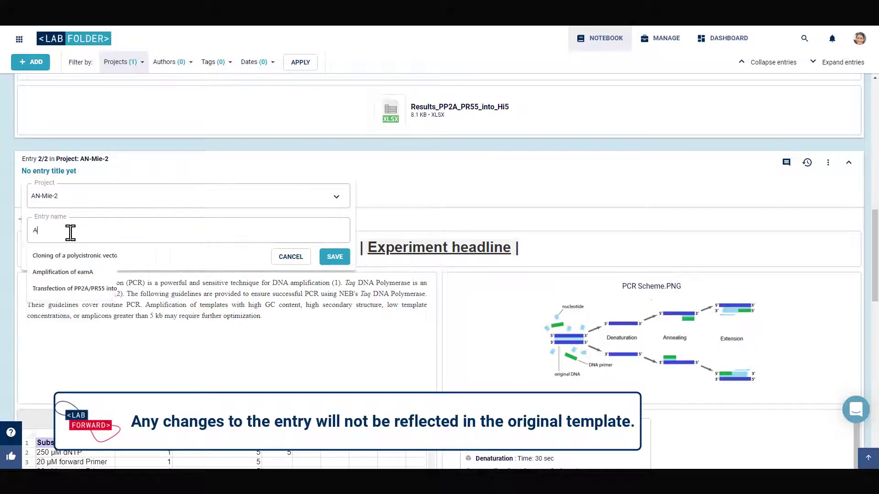
pyautogui.click(88, 256)
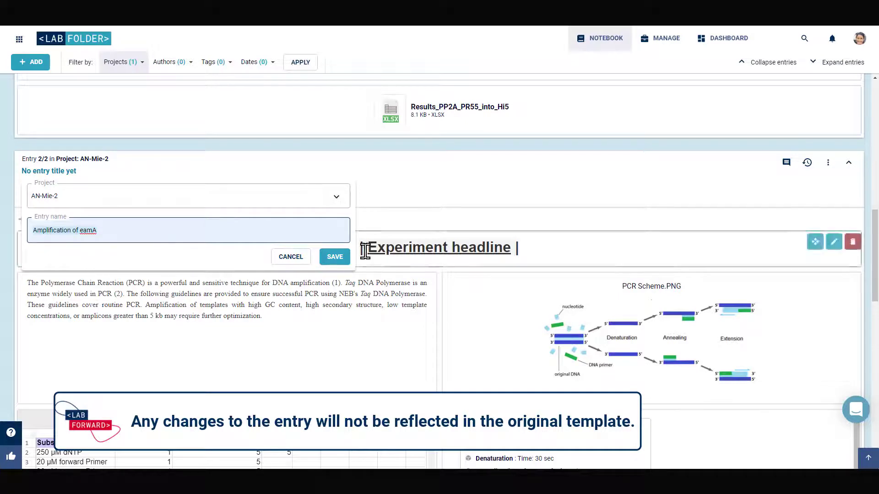
pyautogui.click(333, 257)
# Add an eamA tag to the entry.
pyautogui.click(50, 198)
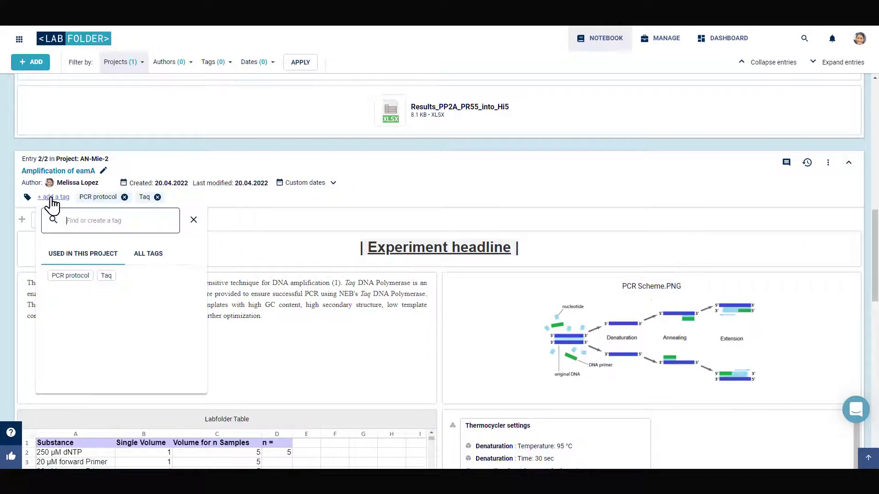
pyautogui.write('e')
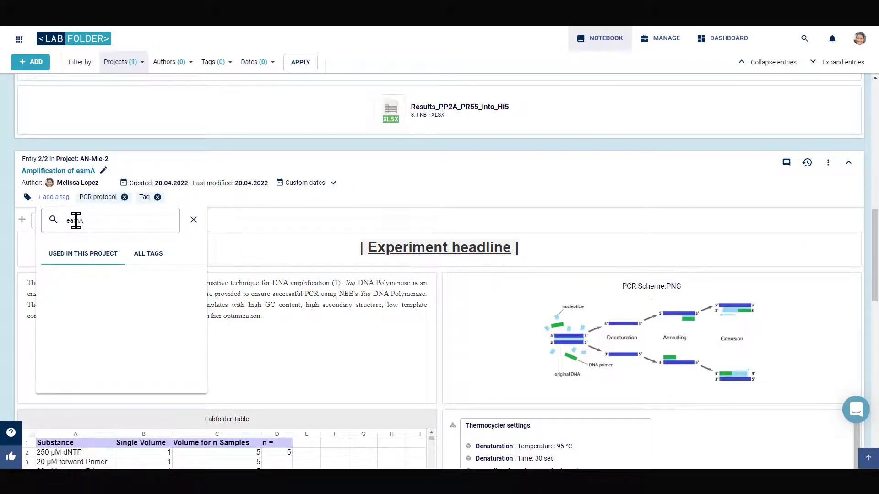
pyautogui.write('amA')
pyautogui.press('Return')
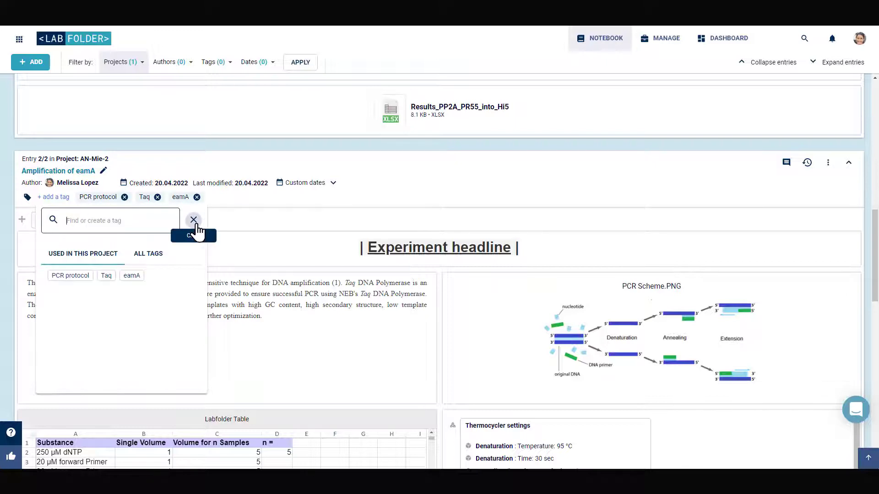
pyautogui.click(194, 221)
# Set an Experiment done custom date of 19.04.2022.
pyautogui.click(334, 182)
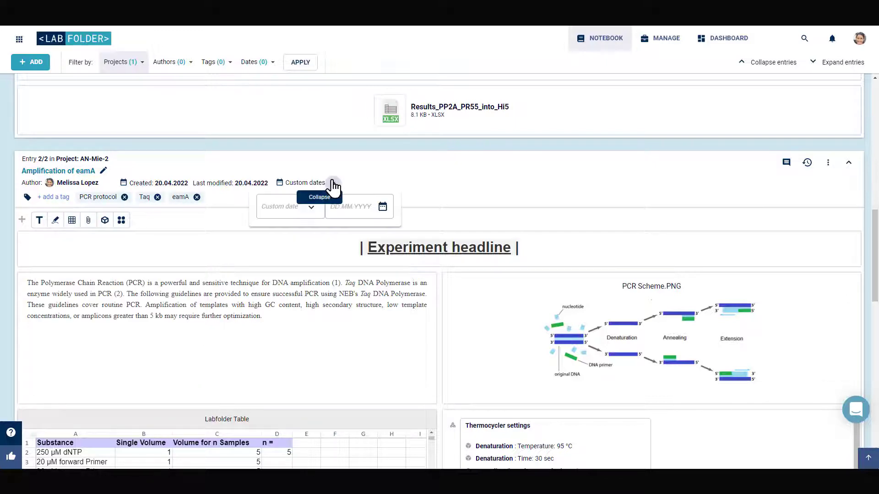
pyautogui.click(286, 205)
pyautogui.click(290, 249)
pyautogui.click(358, 213)
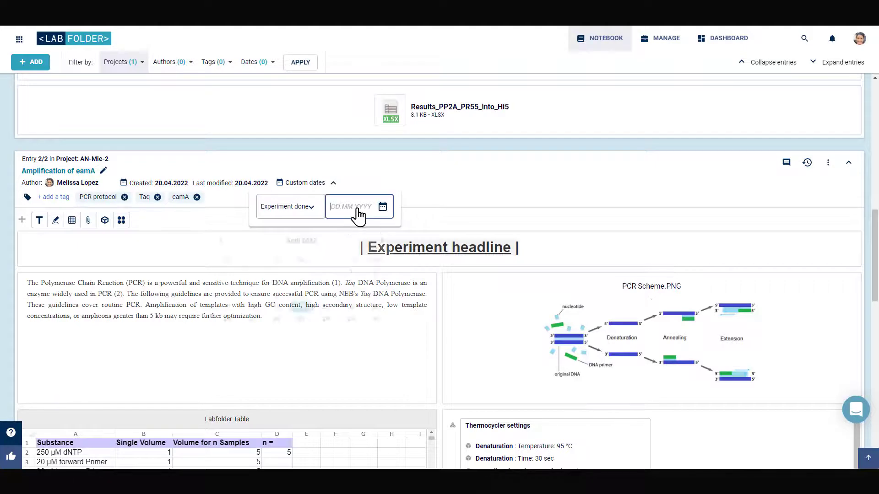
pyautogui.click(273, 306)
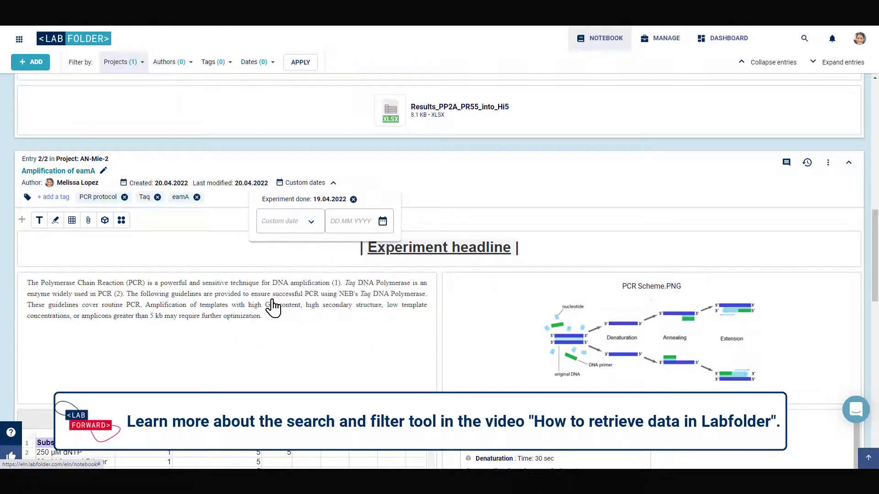
pyautogui.click(446, 176)
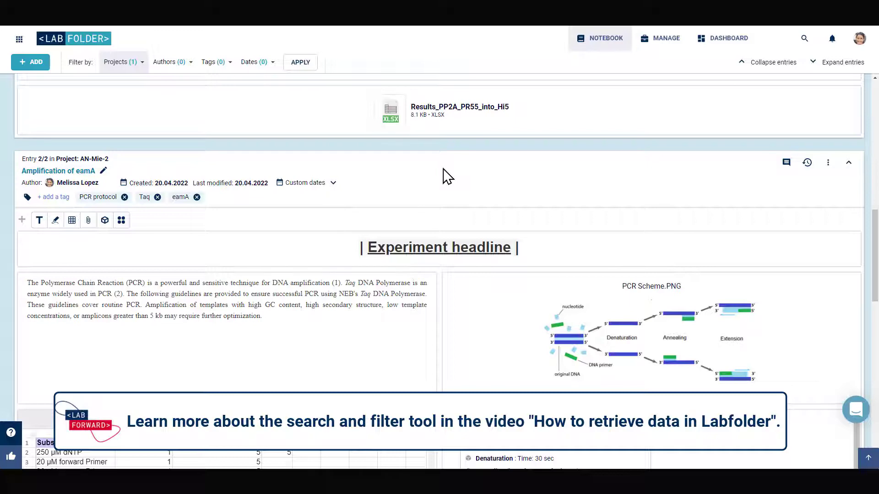
# Replace the placeholder experiment headline with 'Amplification of eamA'.
pyautogui.click(833, 245)
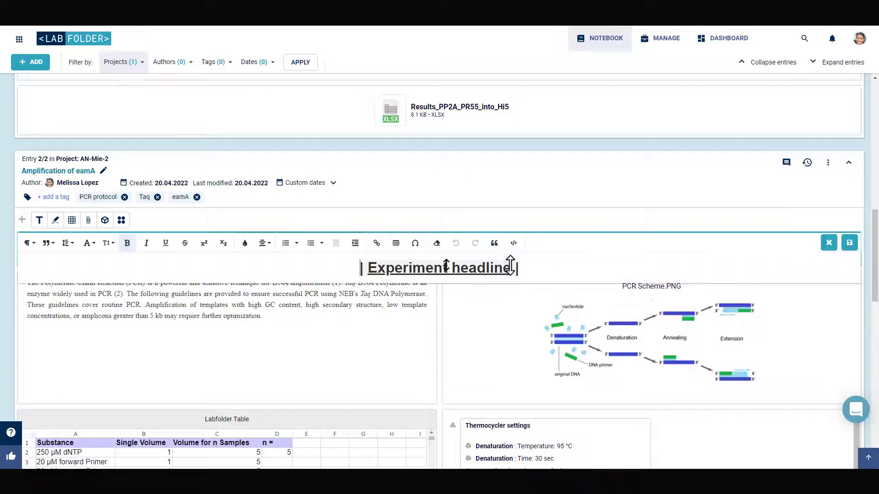
pyautogui.click(511, 262)
pyautogui.write('Amplification of eamA')
pyautogui.moveTo(433, 267); pyautogui.dragTo(295, 266)
pyautogui.press('BackSpace')
pyautogui.click(849, 242)
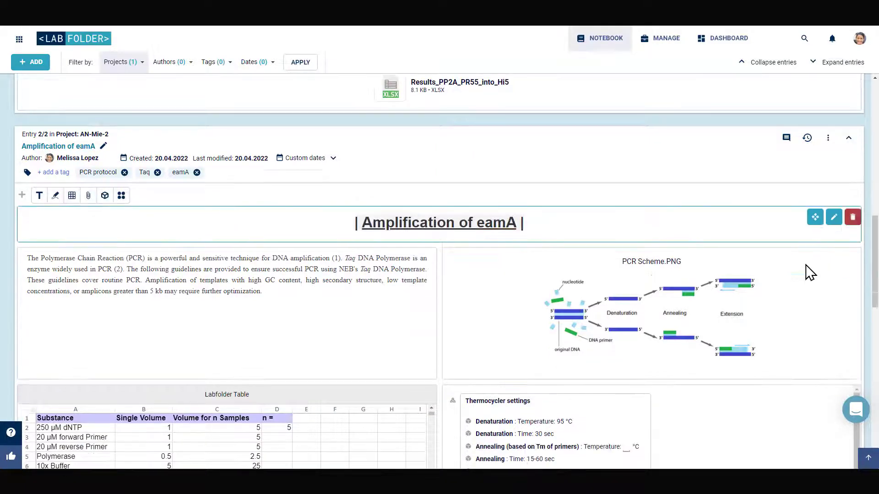
# Set the sample count to 20 in the reagent volume table.
pyautogui.scroll(-4, 808, 270)
pyautogui.click(413, 242)
pyautogui.click(848, 63)
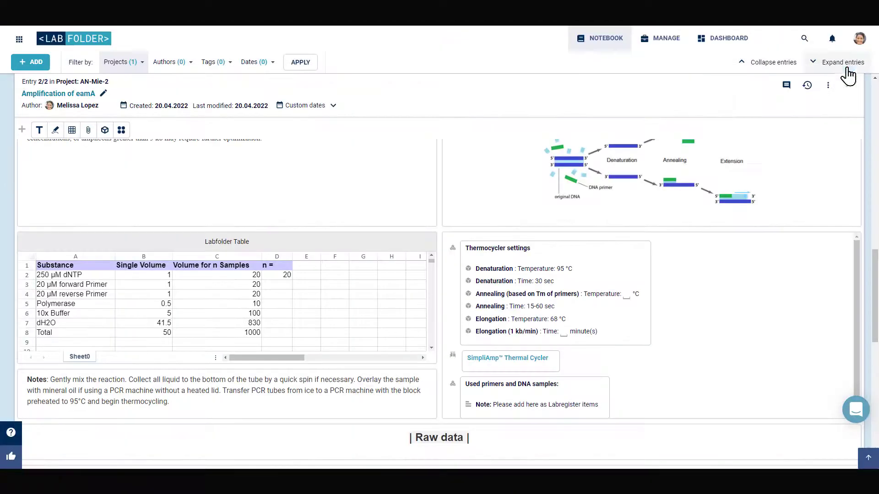
# Enter 65 °C annealing and a 1-minute elongation in the thermocycler settings.
pyautogui.click(834, 243)
pyautogui.scroll(-1, 820, 294)
pyautogui.click(650, 338)
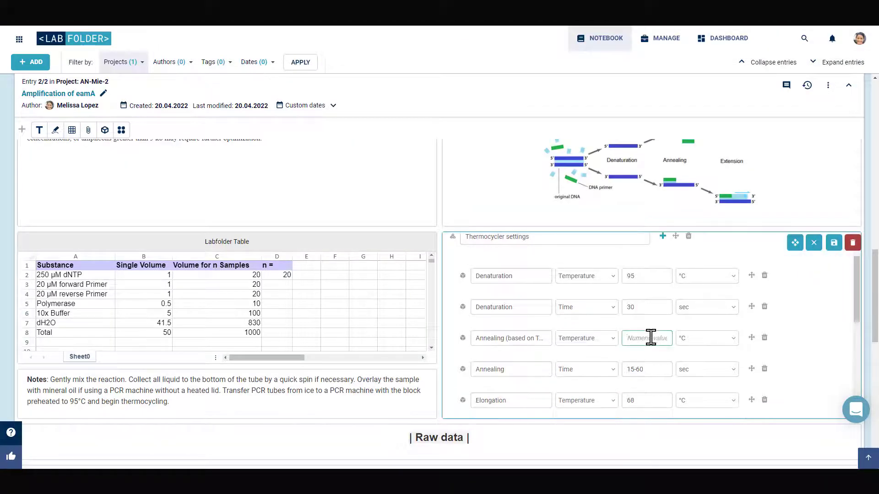
pyautogui.scroll(-5, 651, 348)
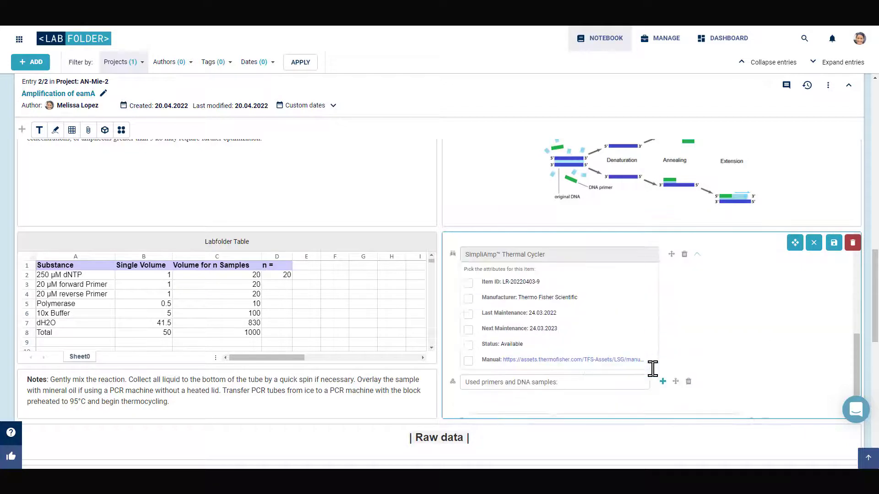
pyautogui.scroll(8, 792, 364)
# Add the eamA_B_R and eamA_A_F primers as Labregister items.
pyautogui.click(510, 245)
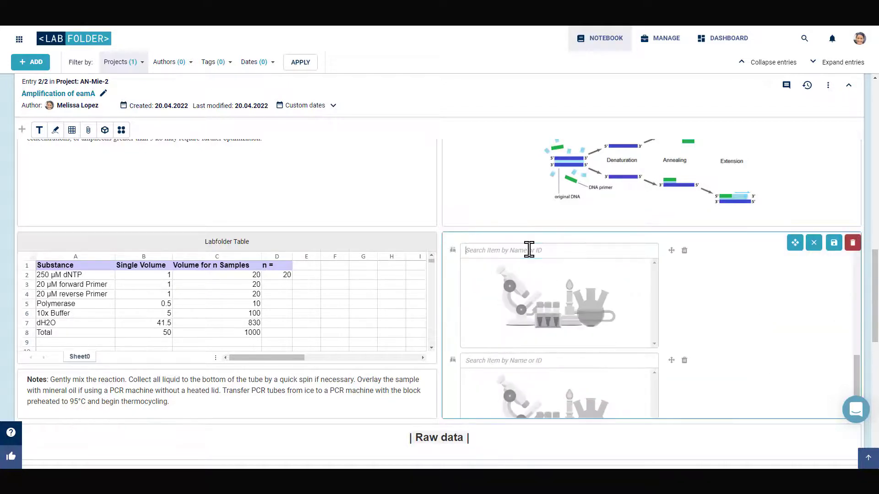
pyautogui.write('eam')
pyautogui.click(595, 290)
pyautogui.click(697, 251)
pyautogui.click(563, 316)
pyautogui.write('eam')
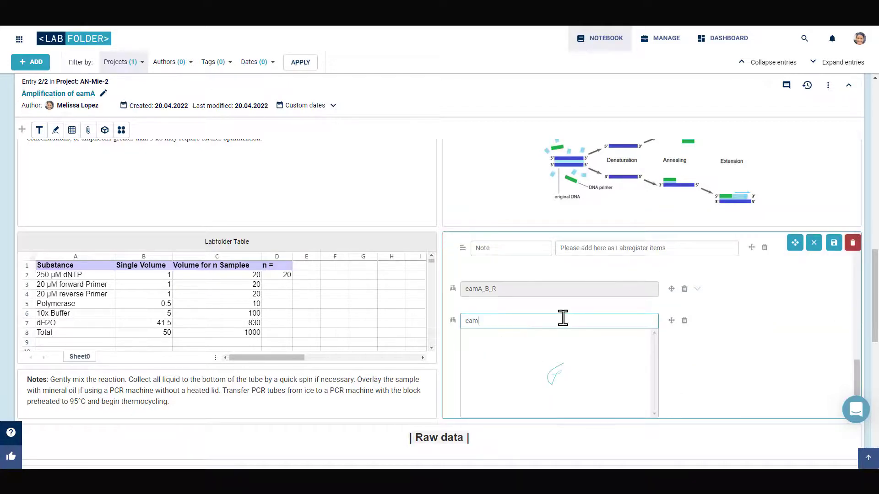
pyautogui.click(565, 347)
pyautogui.click(698, 321)
# Move eamA_A_F above eamA_B_R, remove the leftover Note row, and save the block.
pyautogui.click(696, 366)
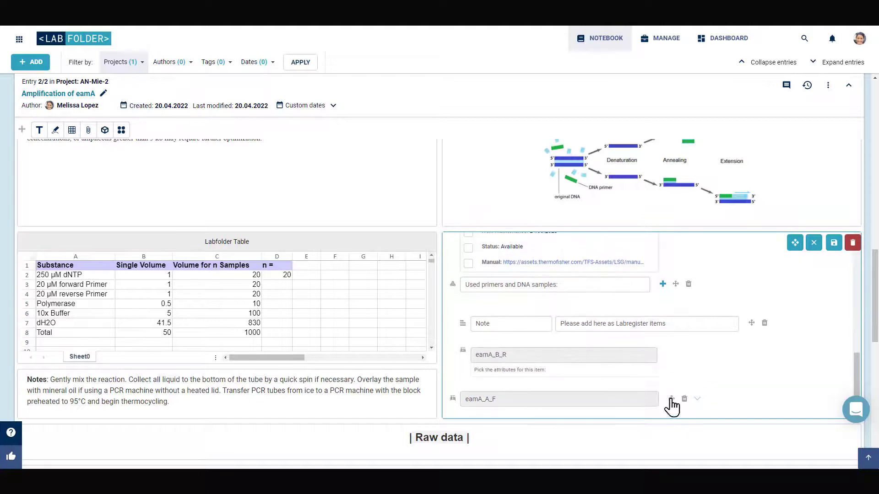
pyautogui.moveTo(671, 399); pyautogui.dragTo(695, 362)
pyautogui.click(764, 319)
pyautogui.click(833, 243)
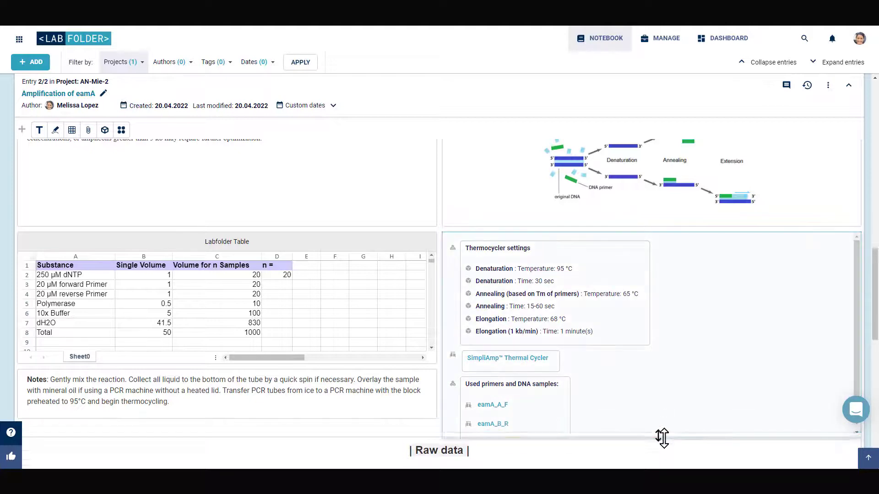
pyautogui.scroll(-3, 796, 397)
# Upload PCR.jpg to Raw data and circle the gel bands in red.
pyautogui.click(438, 338)
pyautogui.click(129, 122)
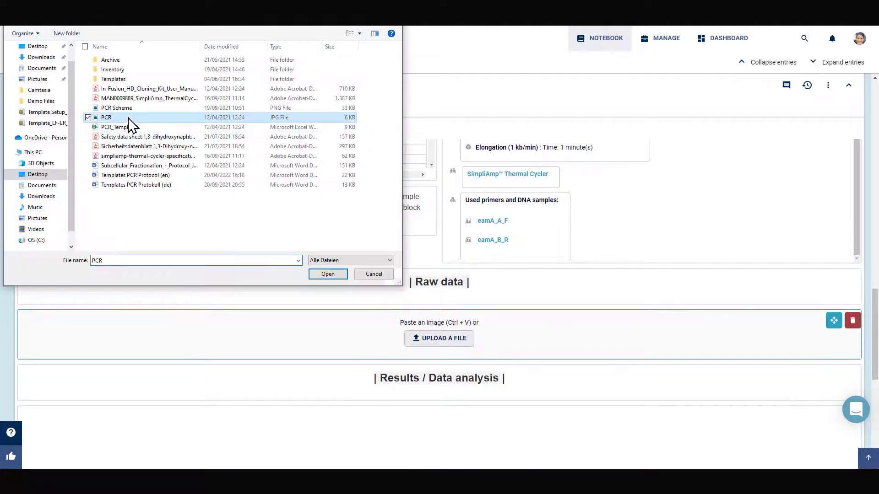
pyautogui.click(327, 273)
pyautogui.click(757, 320)
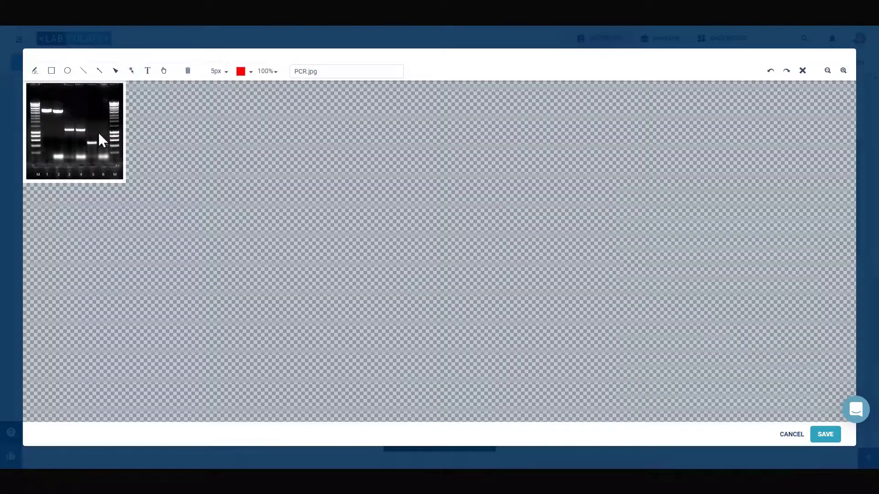
pyautogui.moveTo(70, 120)
pyautogui.mouseDown()
pyautogui.moveTo(85, 131)
pyautogui.moveTo(88, 121)
pyautogui.mouseUp()
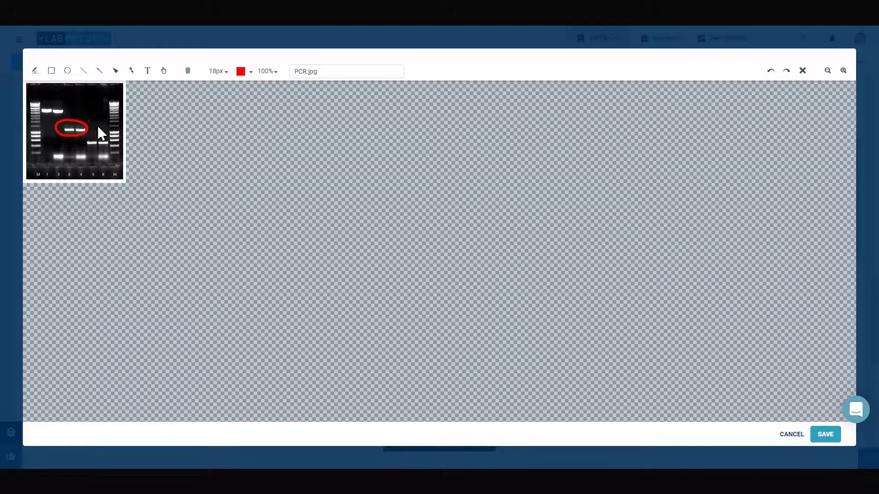
pyautogui.click(829, 436)
# Review the entry's edit history, then collapse all entries to their headers.
pyautogui.scroll(-2, 833, 443)
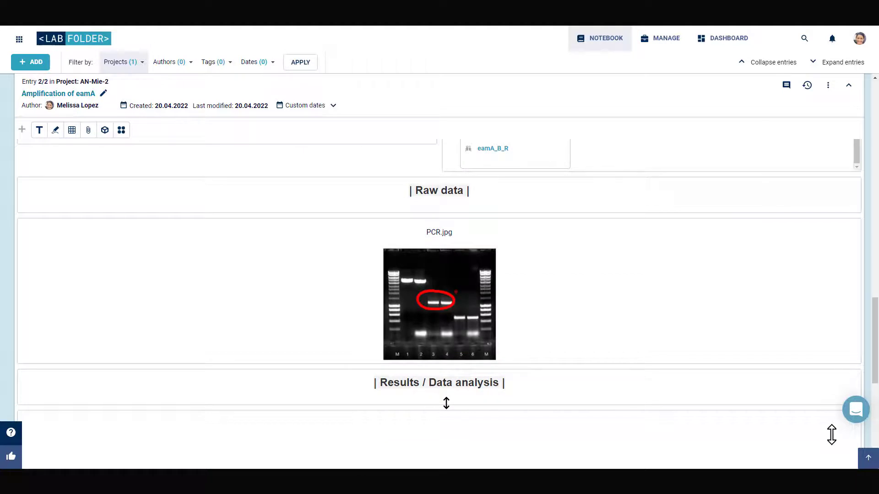
pyautogui.click(807, 86)
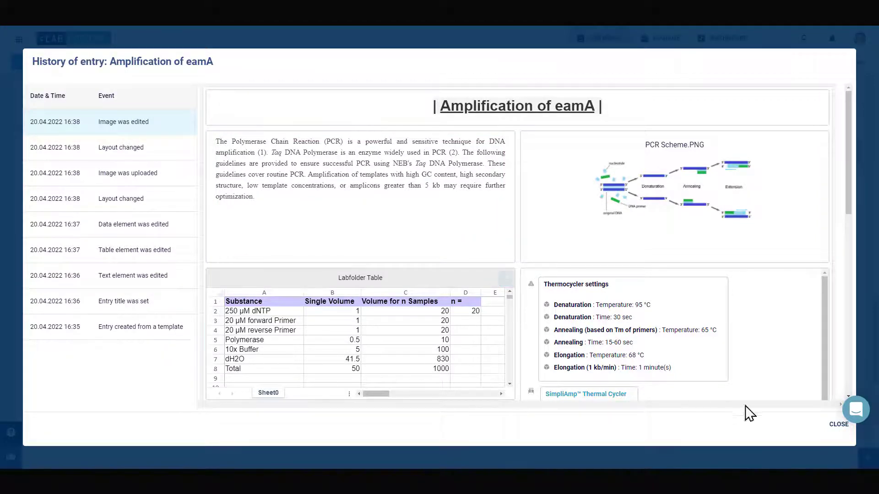
pyautogui.click(839, 425)
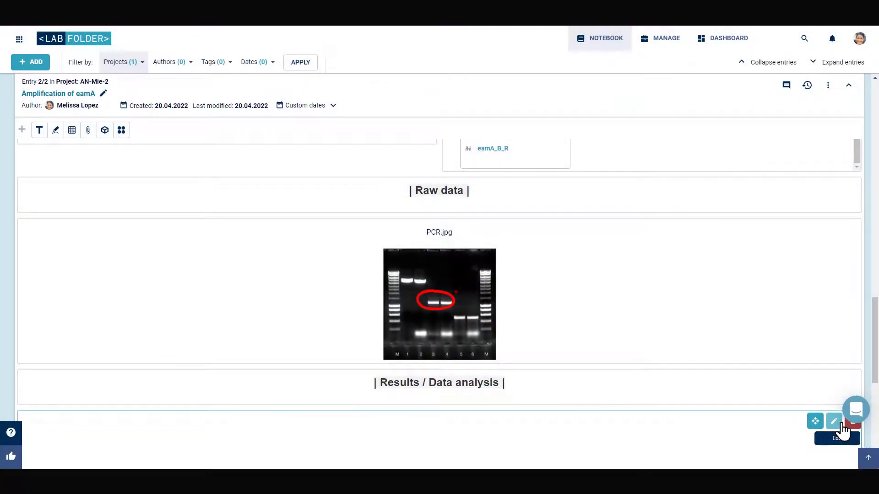
pyautogui.click(758, 72)
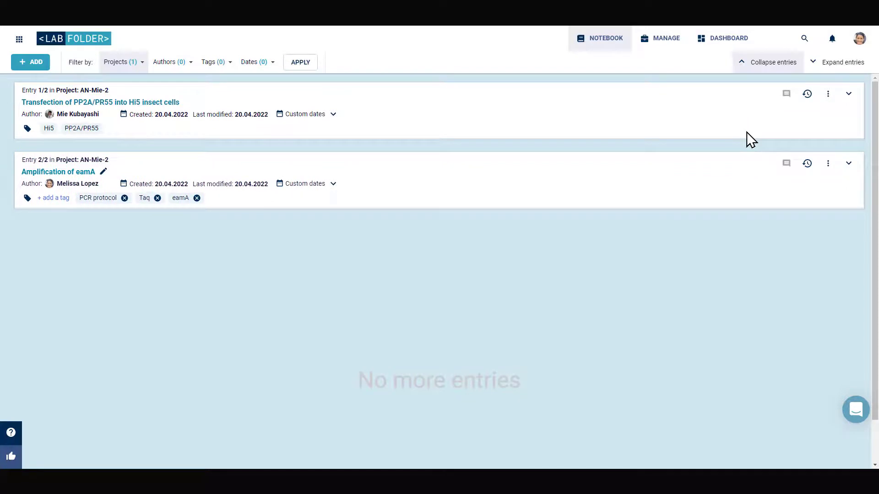
# Duplicate the Transfection of PP2A/PR55 into Hi5 insect cells entry.
pyautogui.click(848, 94)
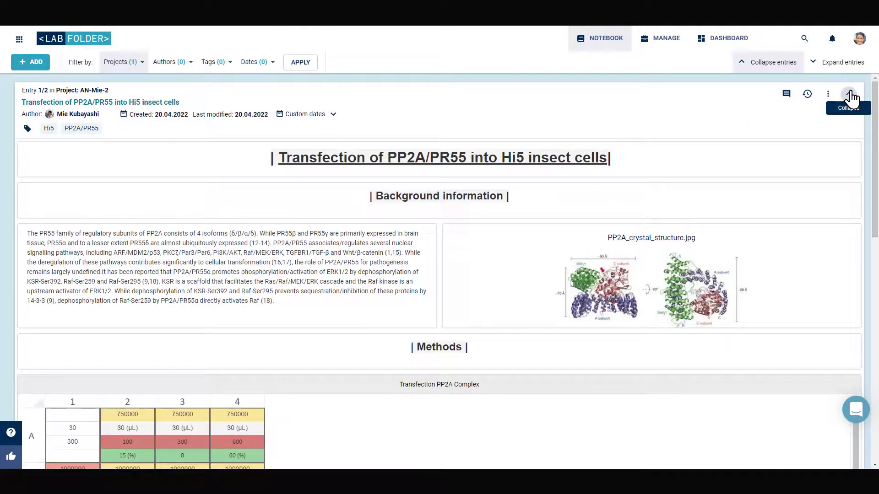
pyautogui.click(828, 94)
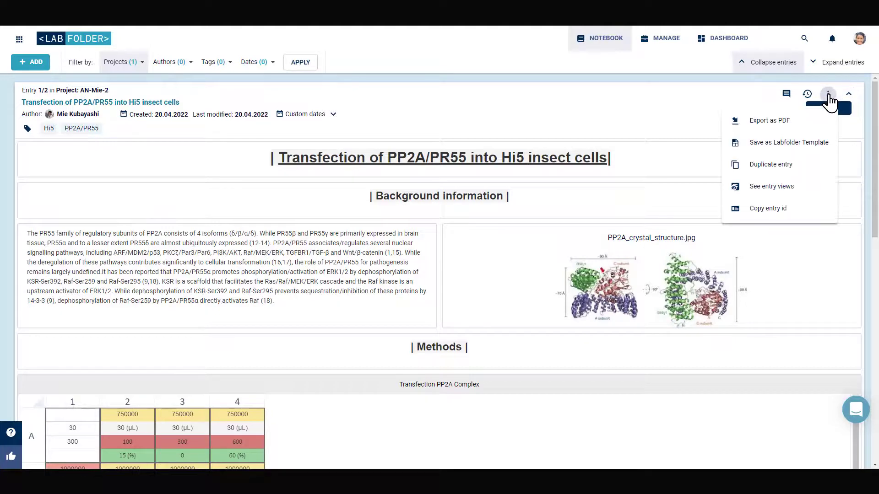
pyautogui.click(785, 169)
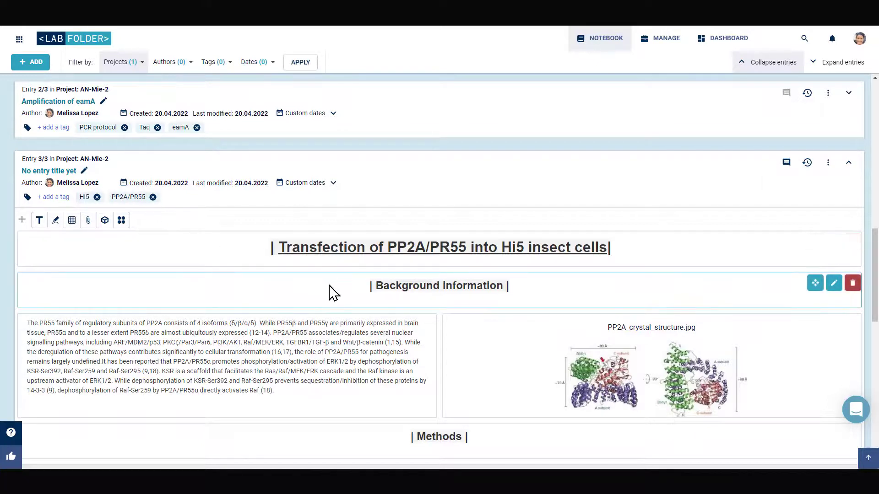
# Delete the Results_PP2A_PR55_into_Hi5 XLSX file from Raw data.
pyautogui.scroll(-5, 329, 288)
pyautogui.scroll(-5, 332, 289)
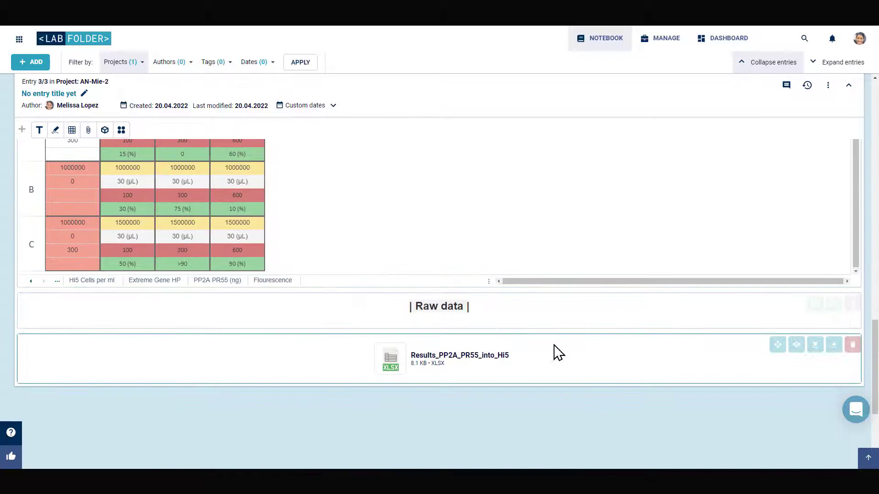
pyautogui.click(851, 348)
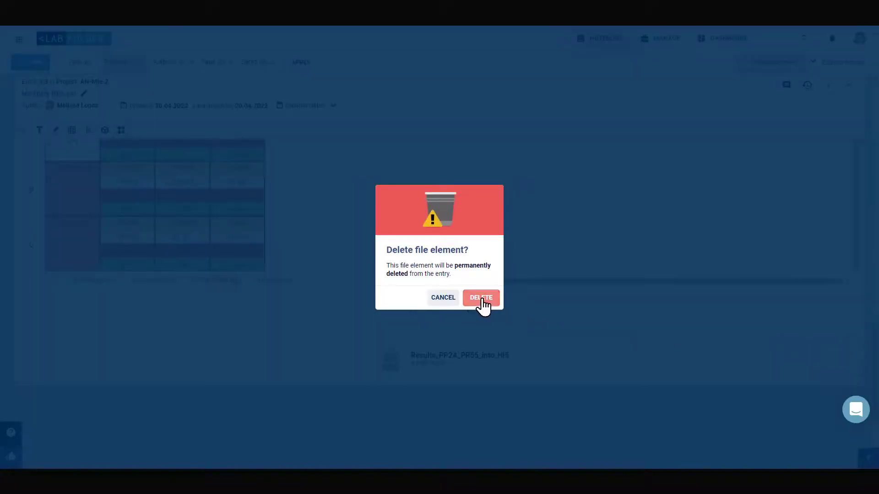
pyautogui.click(481, 298)
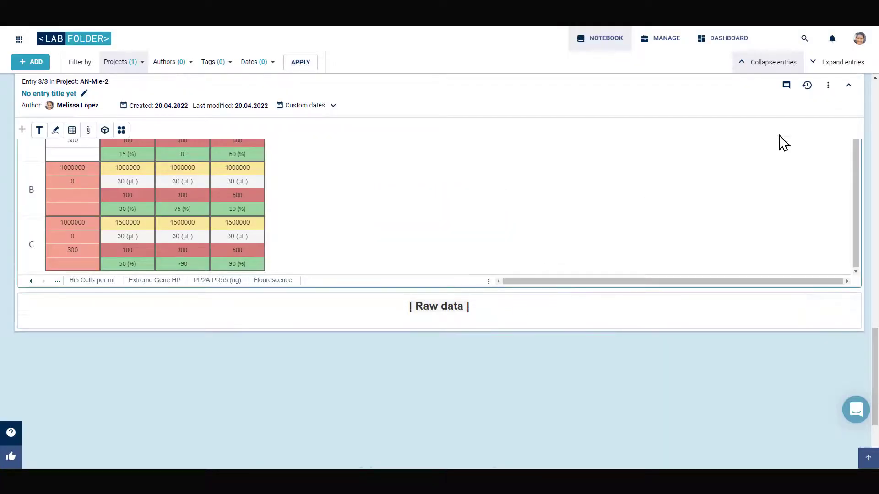
pyautogui.click(807, 87)
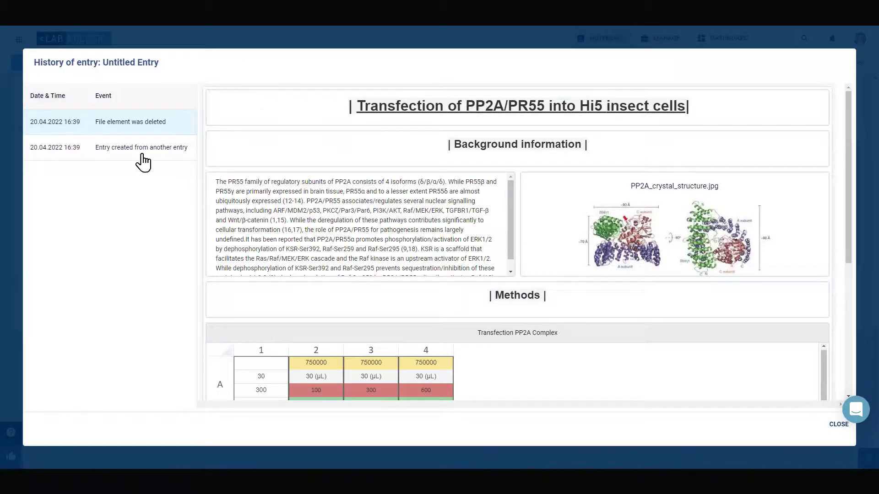
pyautogui.click(837, 425)
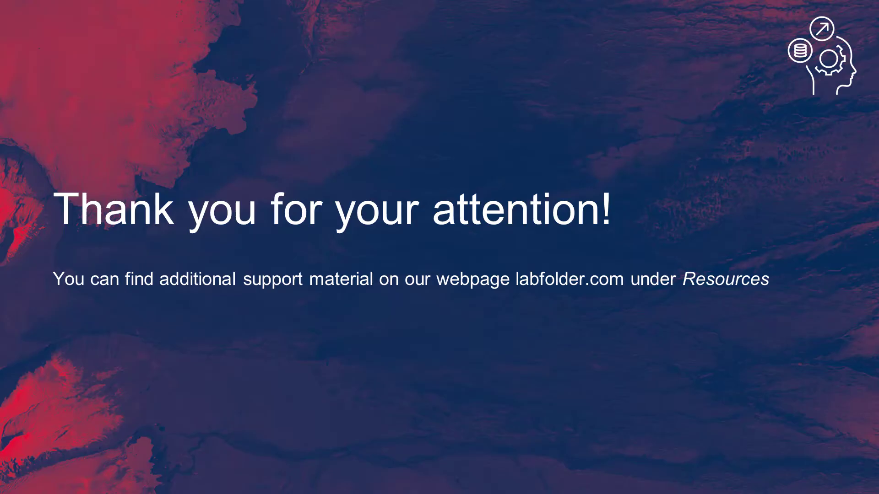